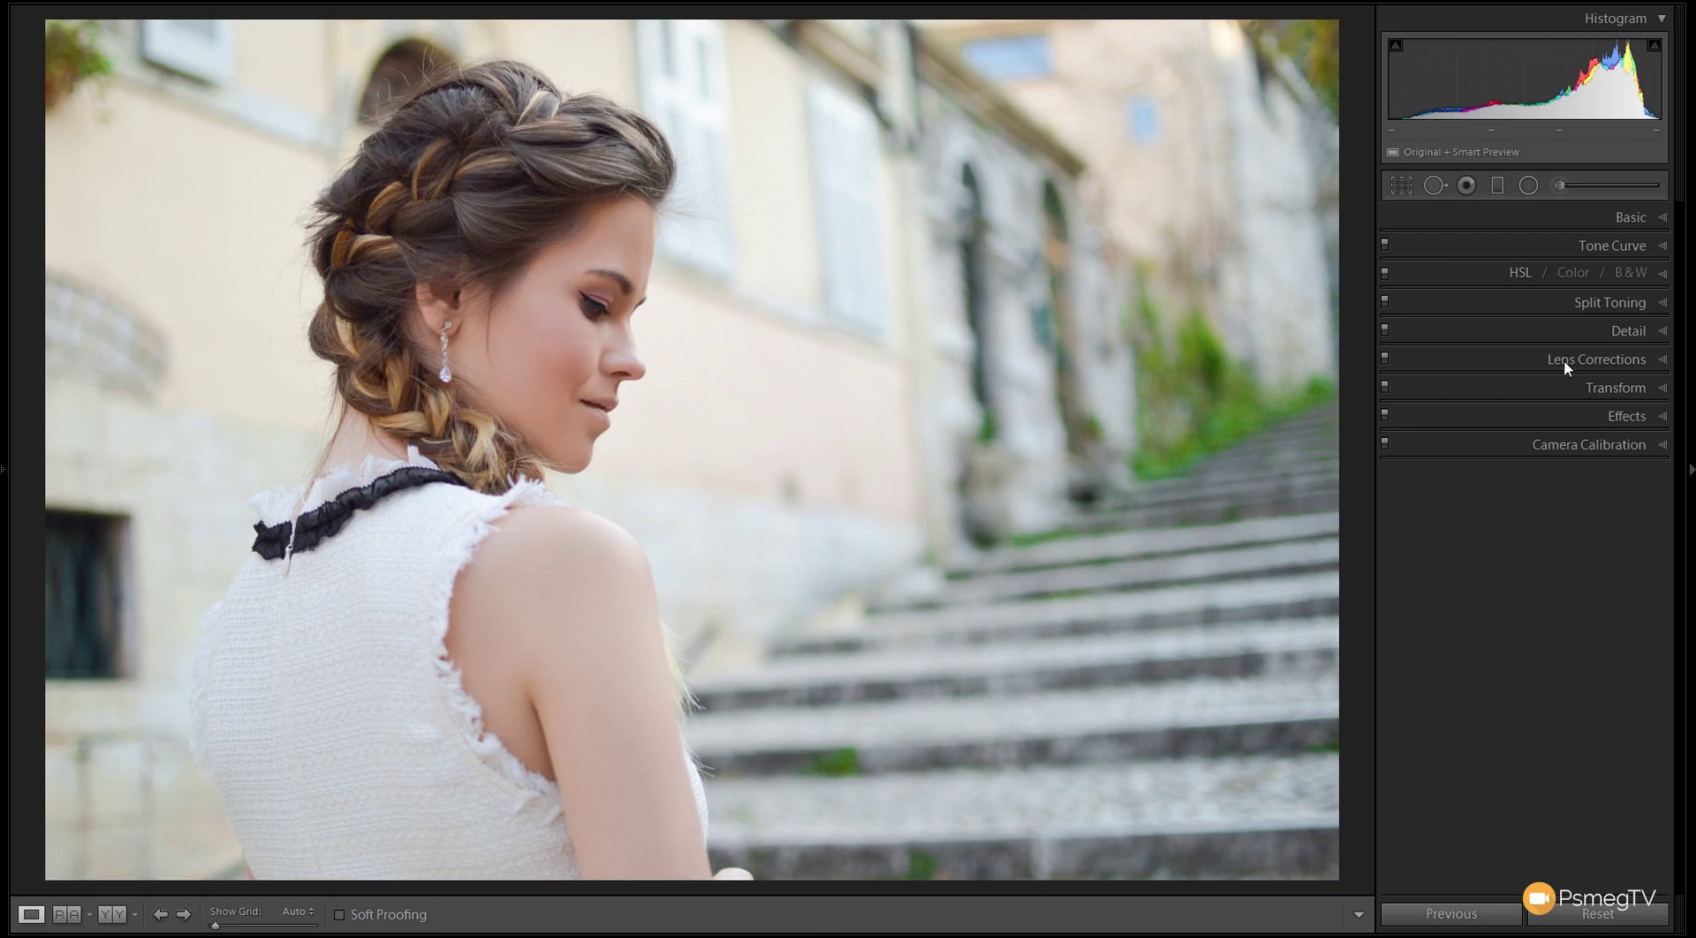
# - In the Basic panel, warm Temp to +10 and push Contrast to +30
pyautogui.click(1662, 220)
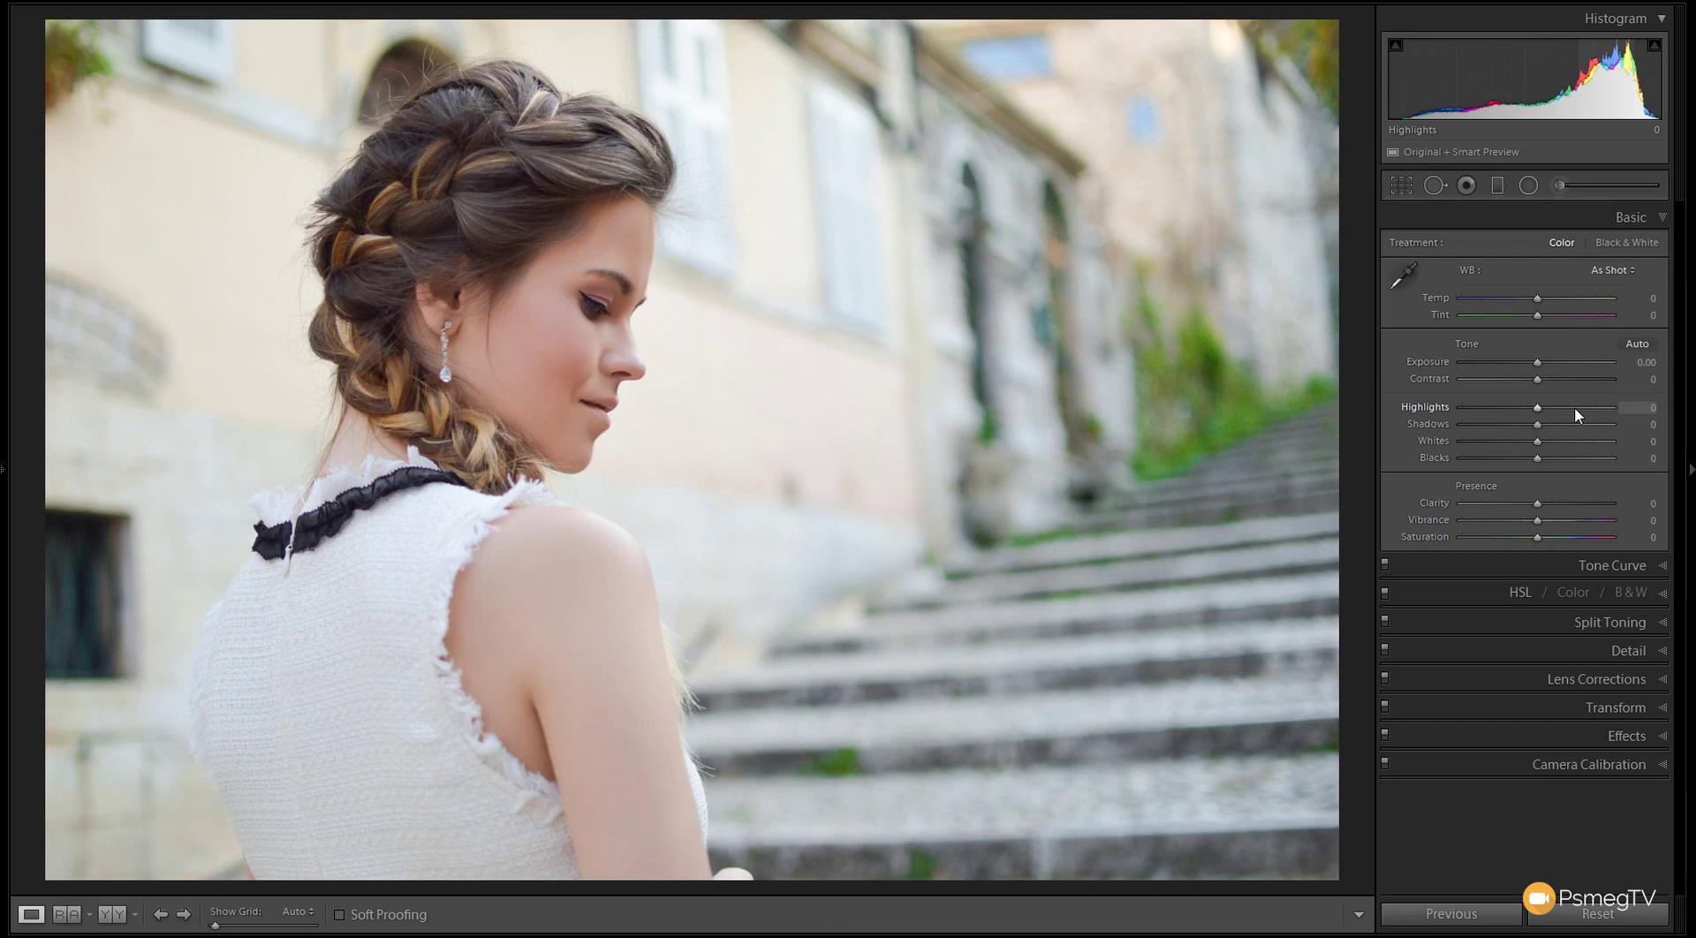
pyautogui.click(1537, 305)
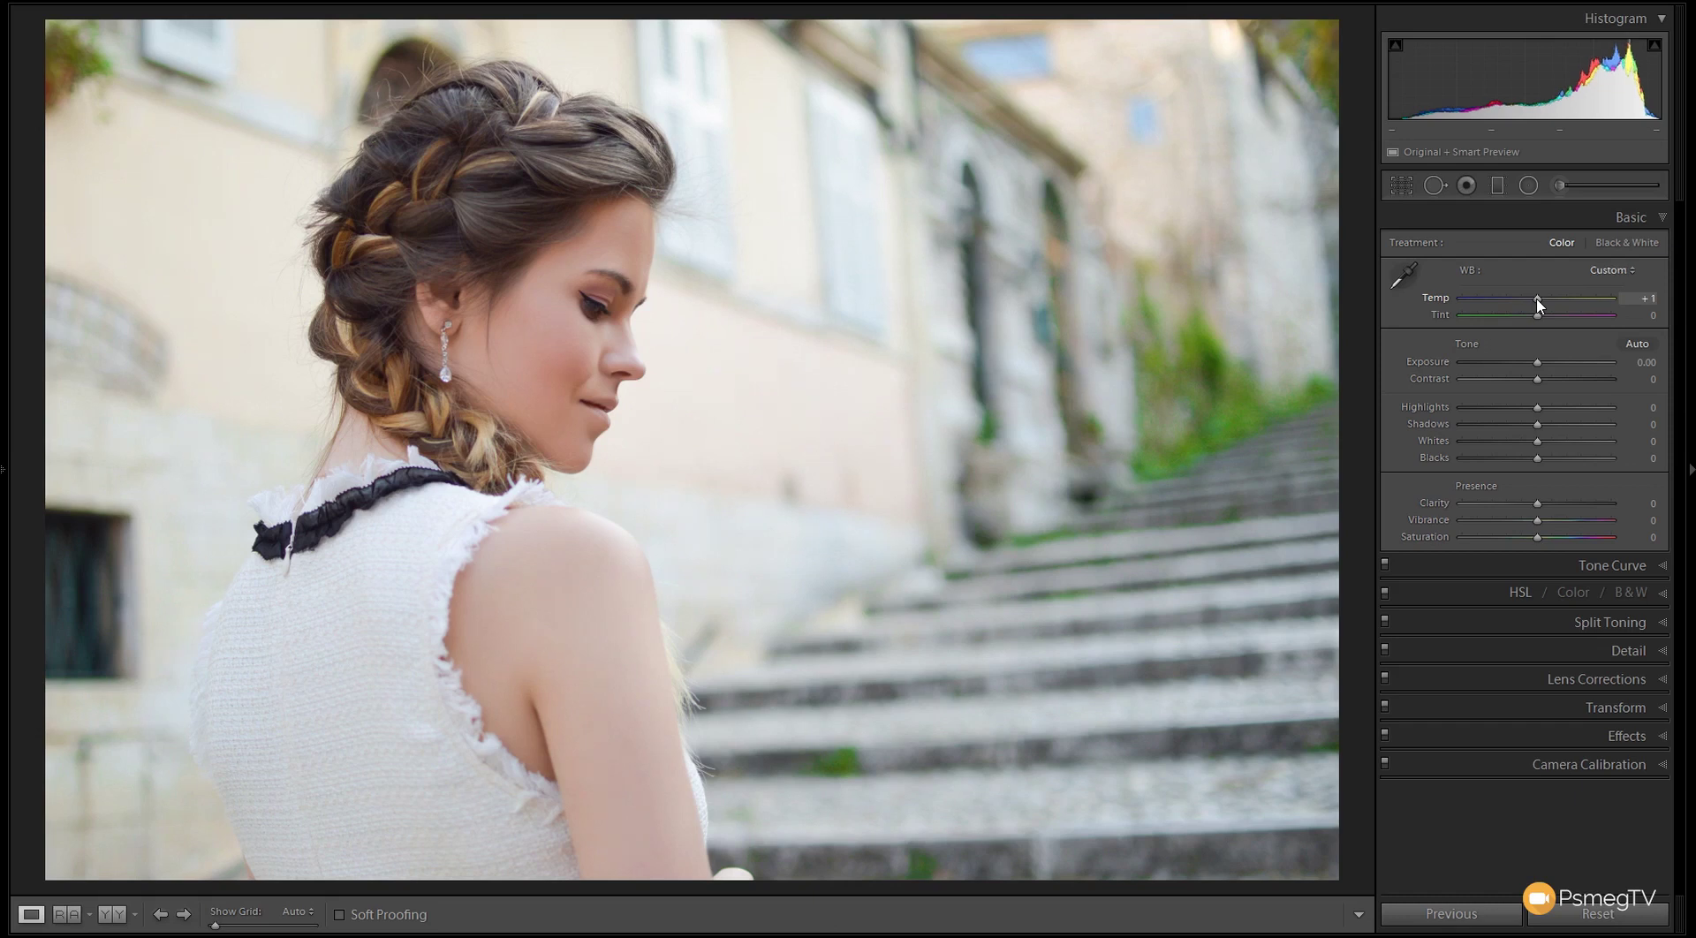
pyautogui.moveTo(1537, 304); pyautogui.dragTo(1546, 307)
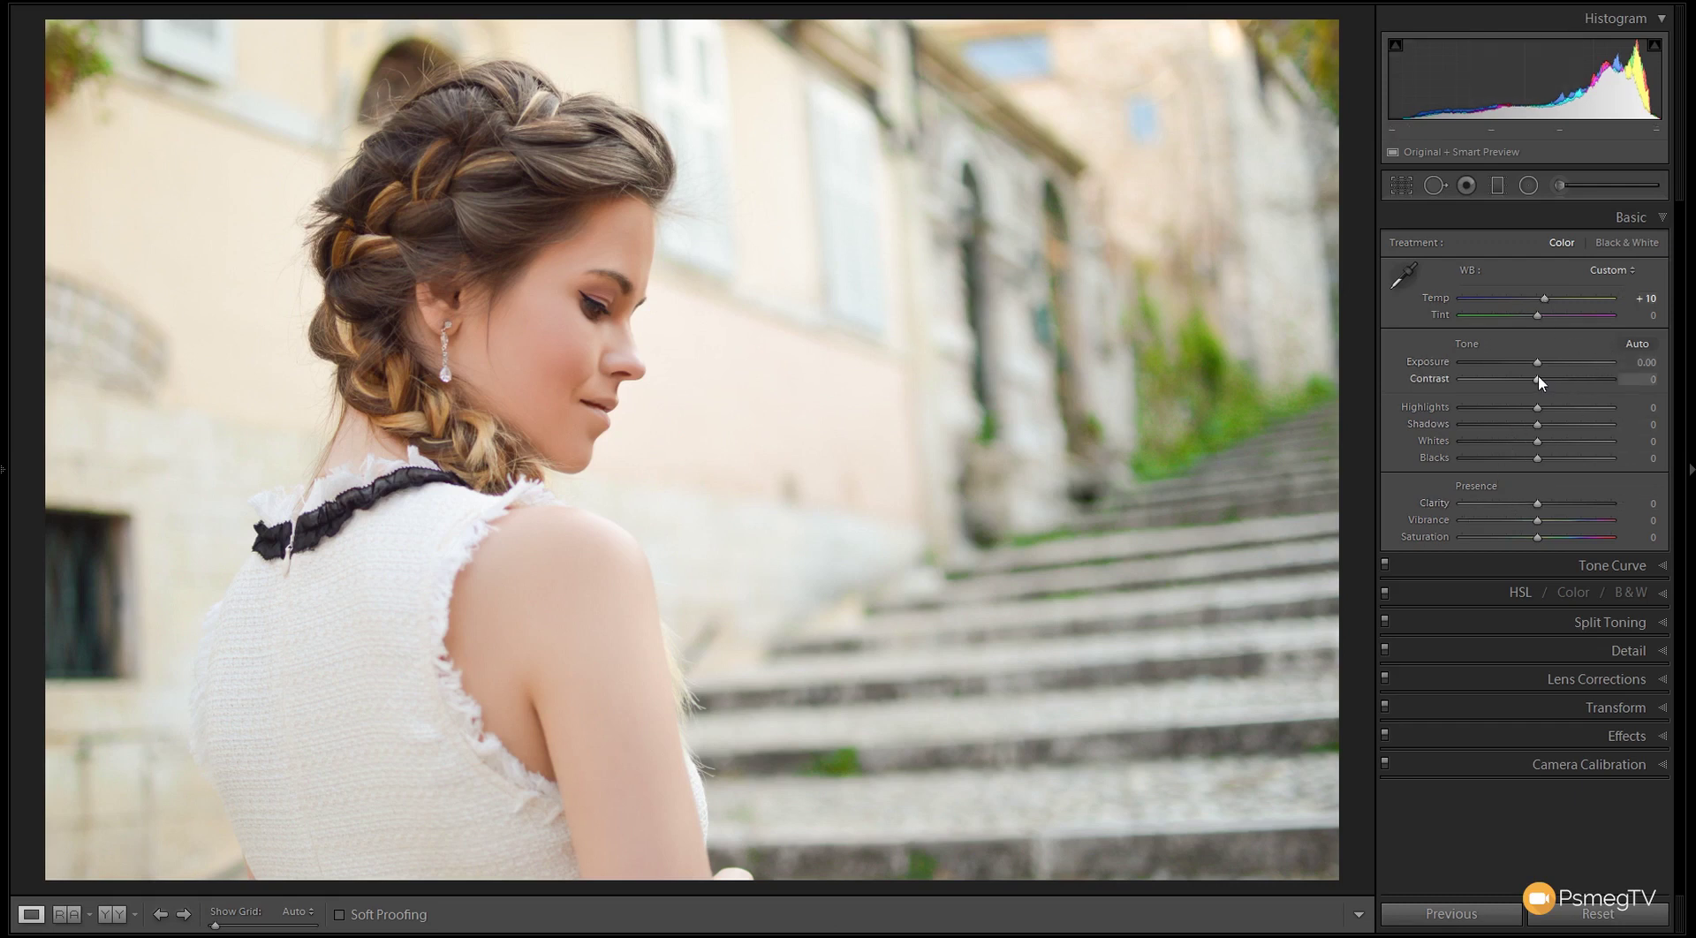
pyautogui.moveTo(1539, 378); pyautogui.dragTo(1560, 378)
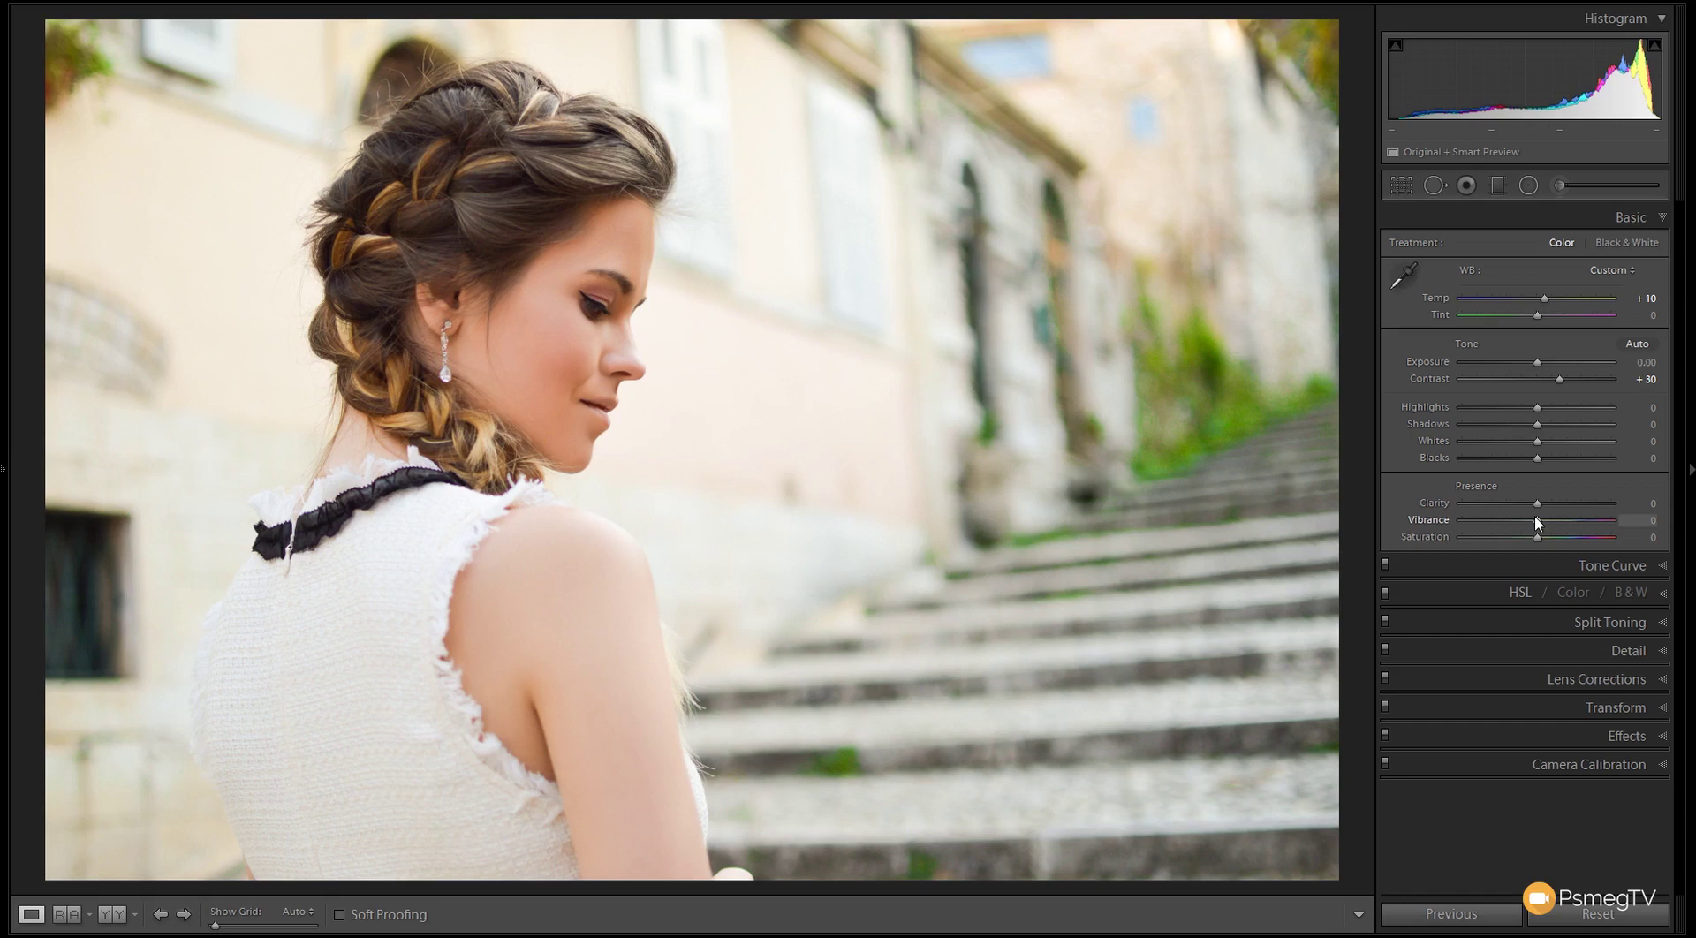
# - Set Clarity to -31, Saturation to -22 and Vibrance to +28 for a softer look
pyautogui.moveTo(1538, 503); pyautogui.dragTo(1514, 504)
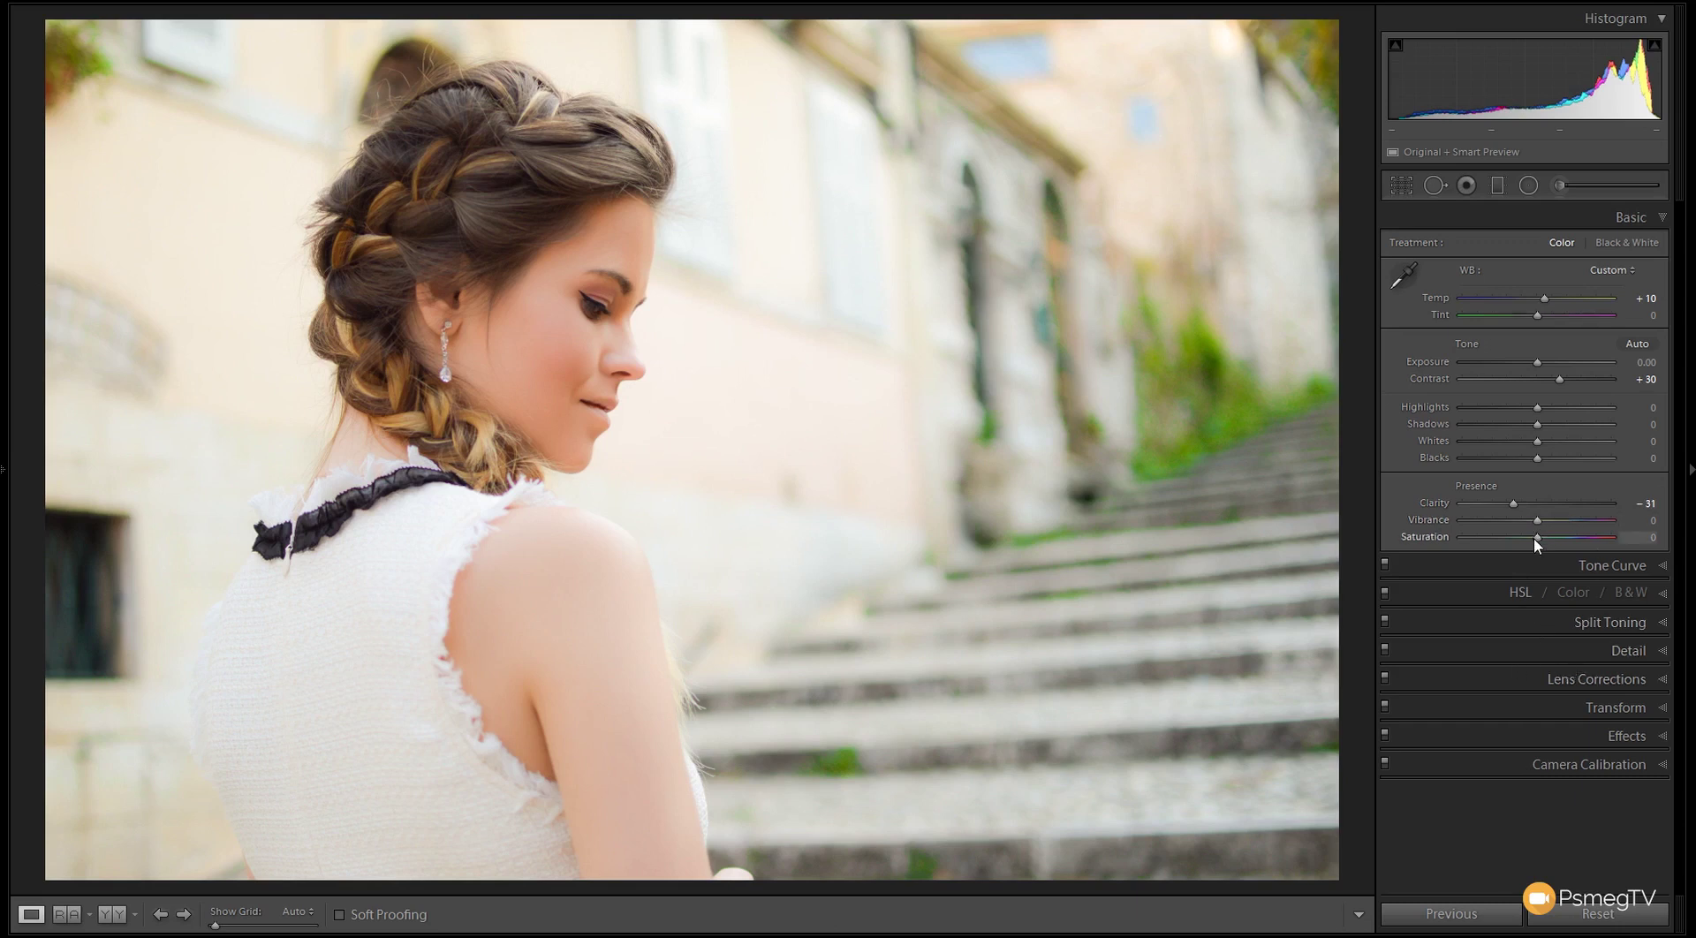
pyautogui.moveTo(1534, 539); pyautogui.dragTo(1520, 544)
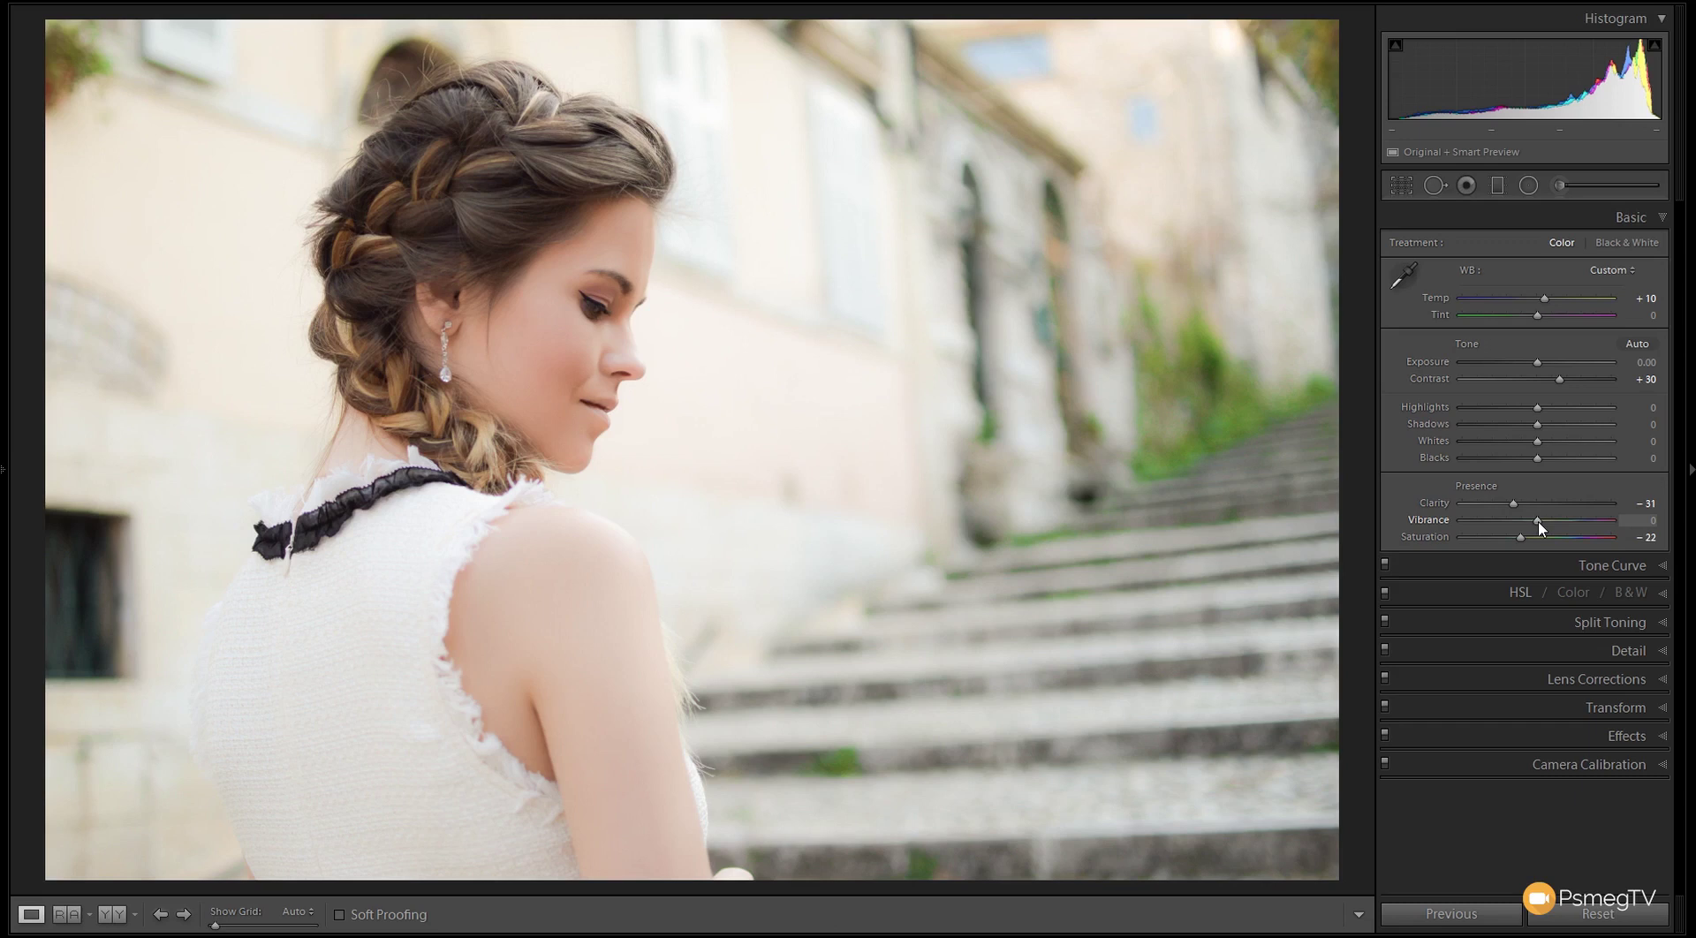
pyautogui.moveTo(1538, 527); pyautogui.dragTo(1560, 528)
# - Add three tone curve points, pull the white point down and lift the black point
pyautogui.hotkey('ctrl', '2')
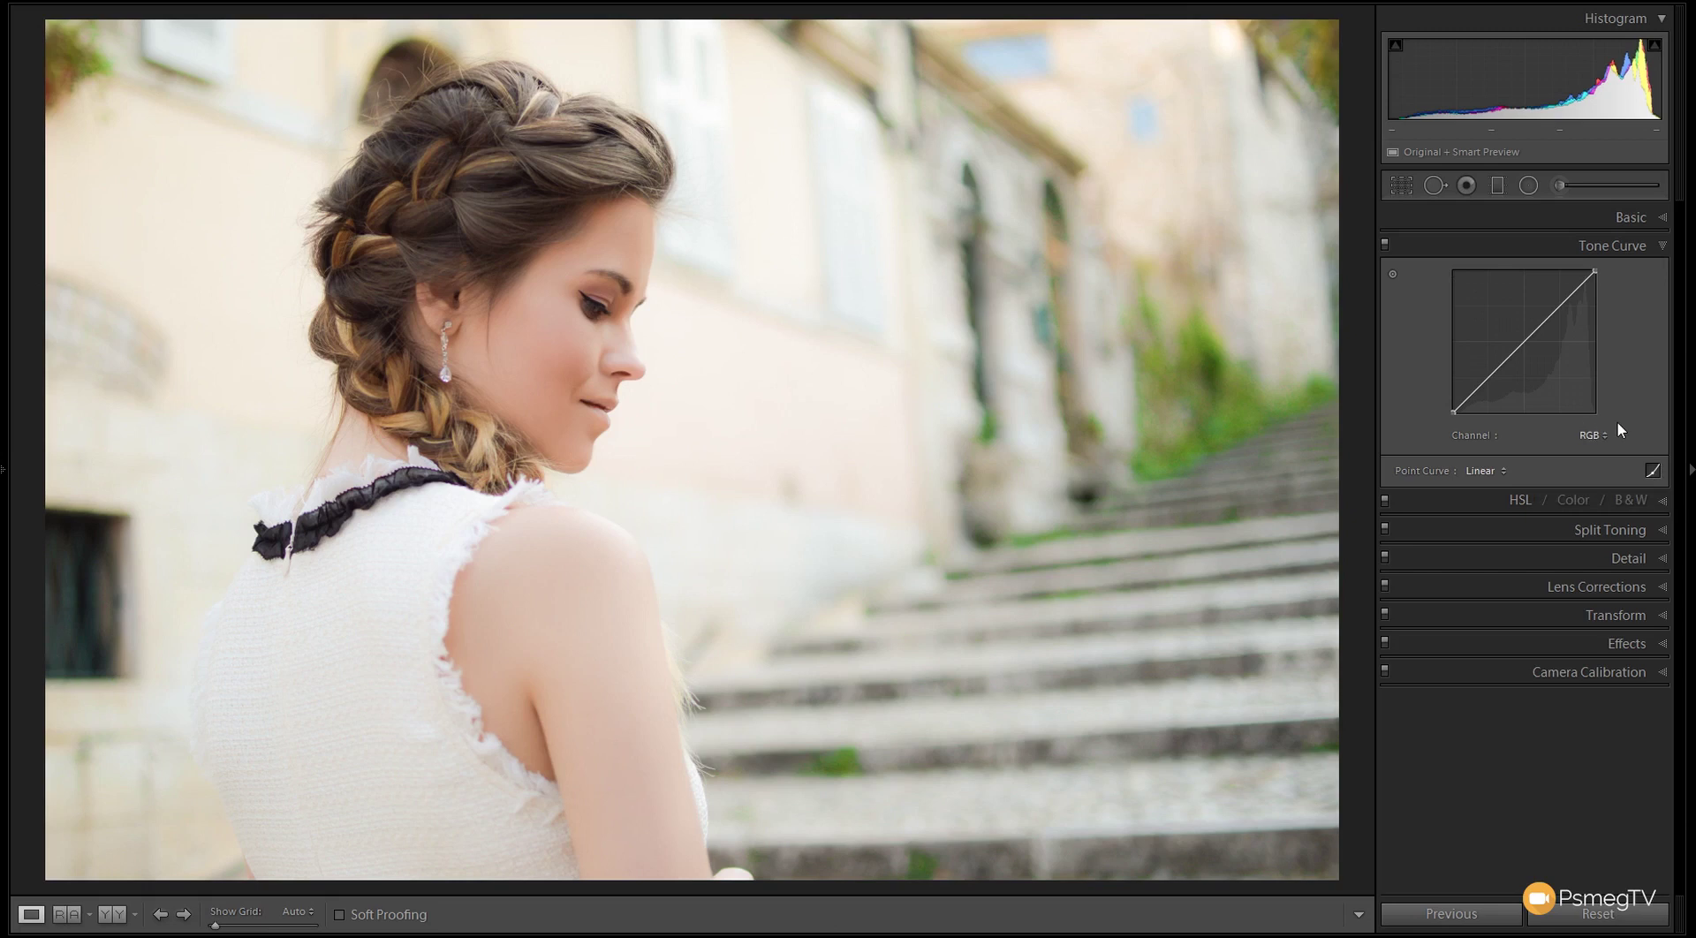
pyautogui.click(1492, 378)
pyautogui.click(1527, 340)
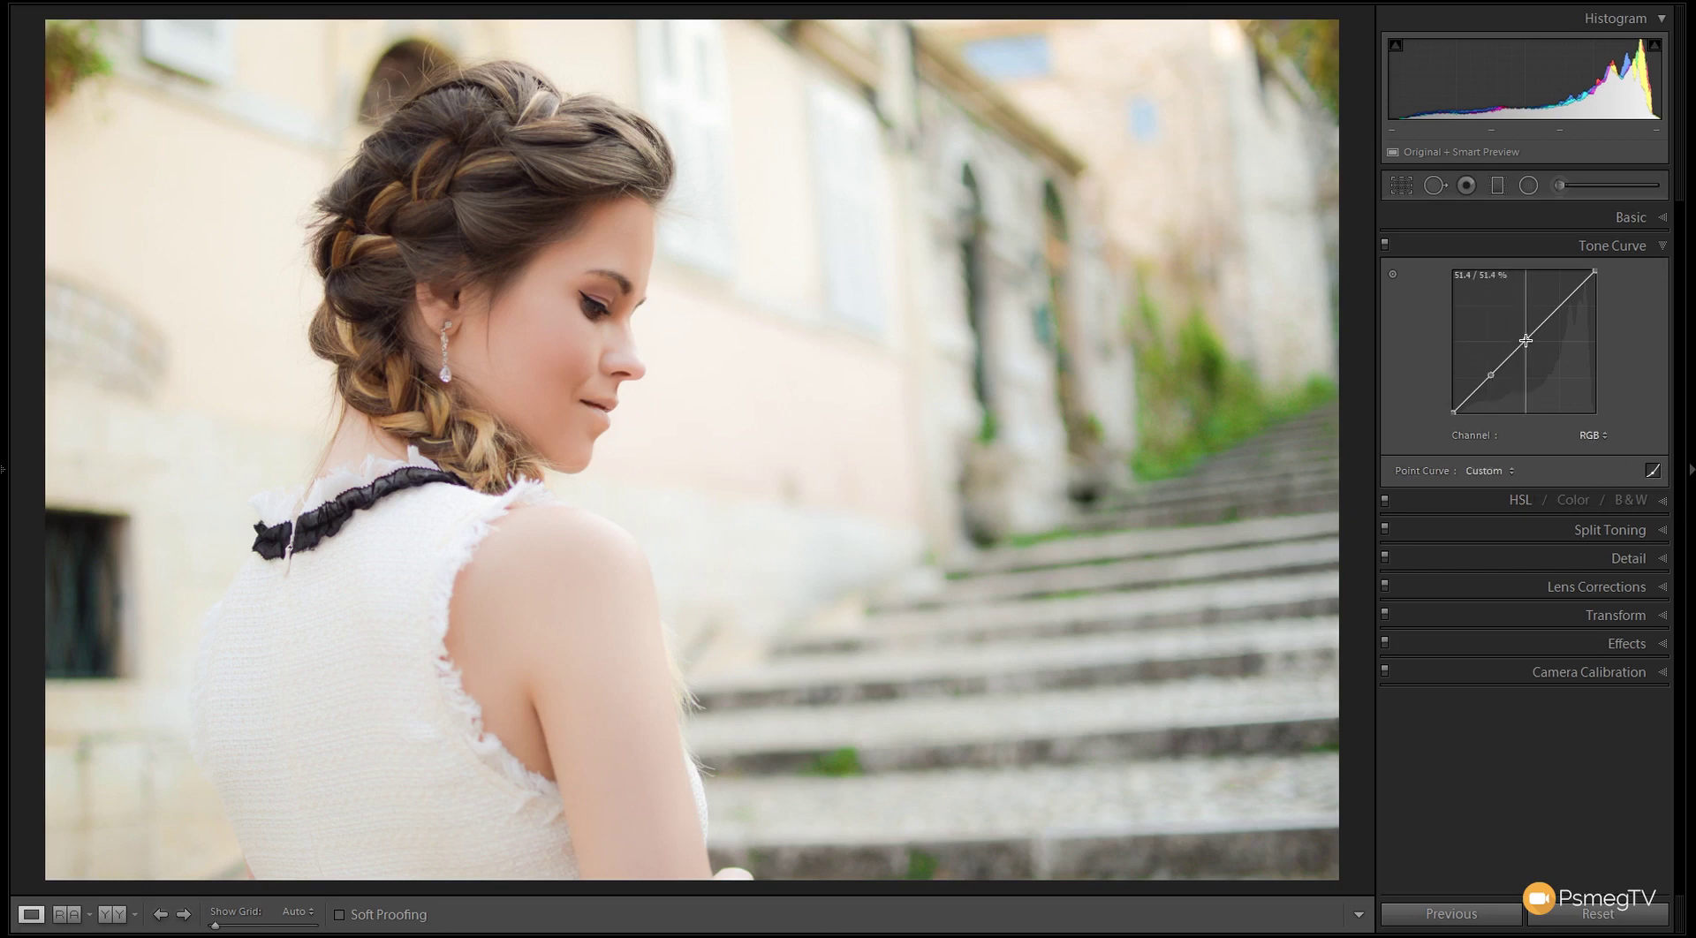
pyautogui.click(1564, 303)
pyautogui.moveTo(1596, 275); pyautogui.dragTo(1595, 288)
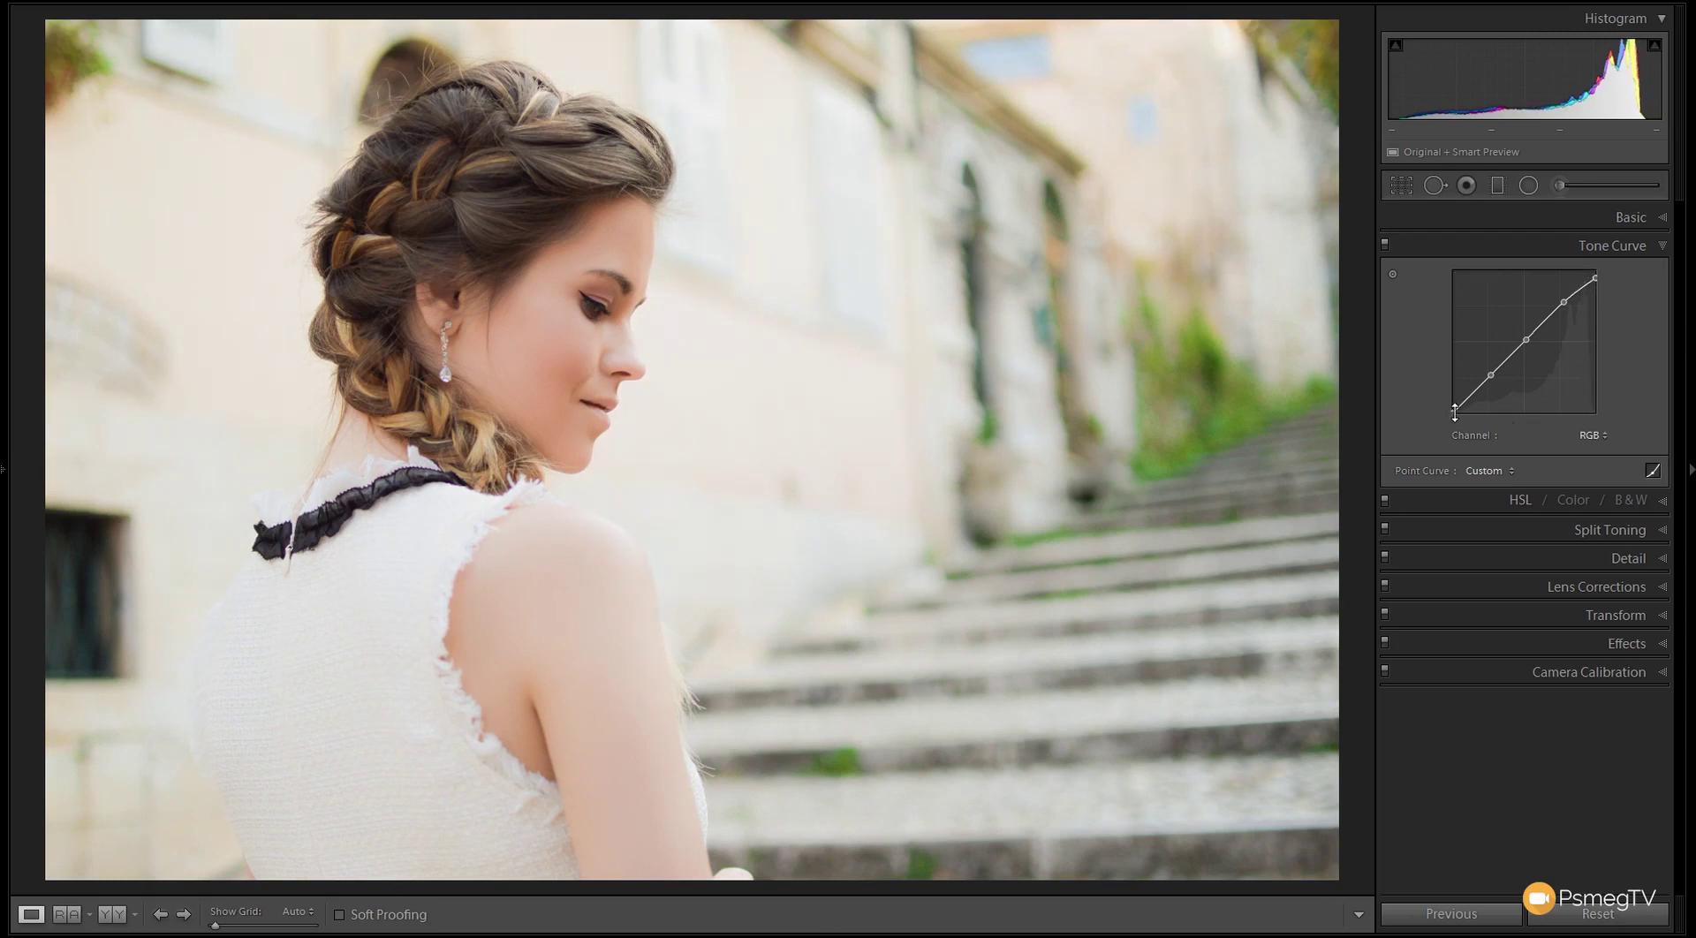
pyautogui.moveTo(1454, 412); pyautogui.dragTo(1454, 405)
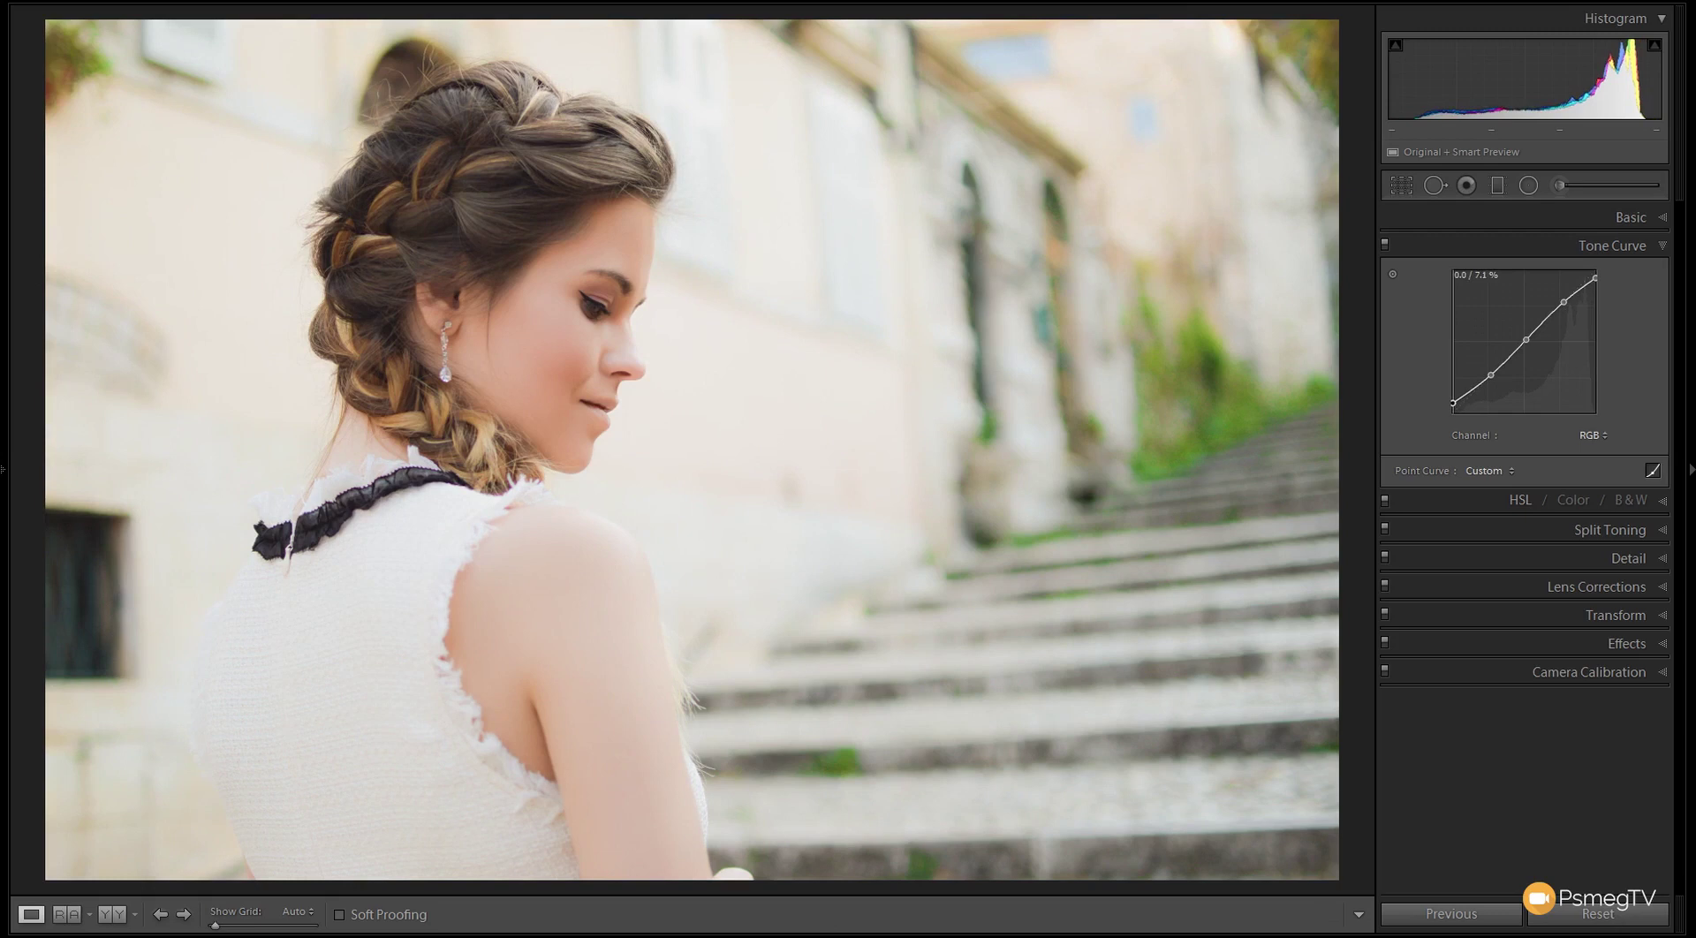
pyautogui.moveTo(1454, 402); pyautogui.dragTo(1453, 398)
# - Fine-tune the lower and upper curve points, then compare the curve off and on
pyautogui.click(1492, 376)
pyautogui.moveTo(1491, 375); pyautogui.dragTo(1491, 377)
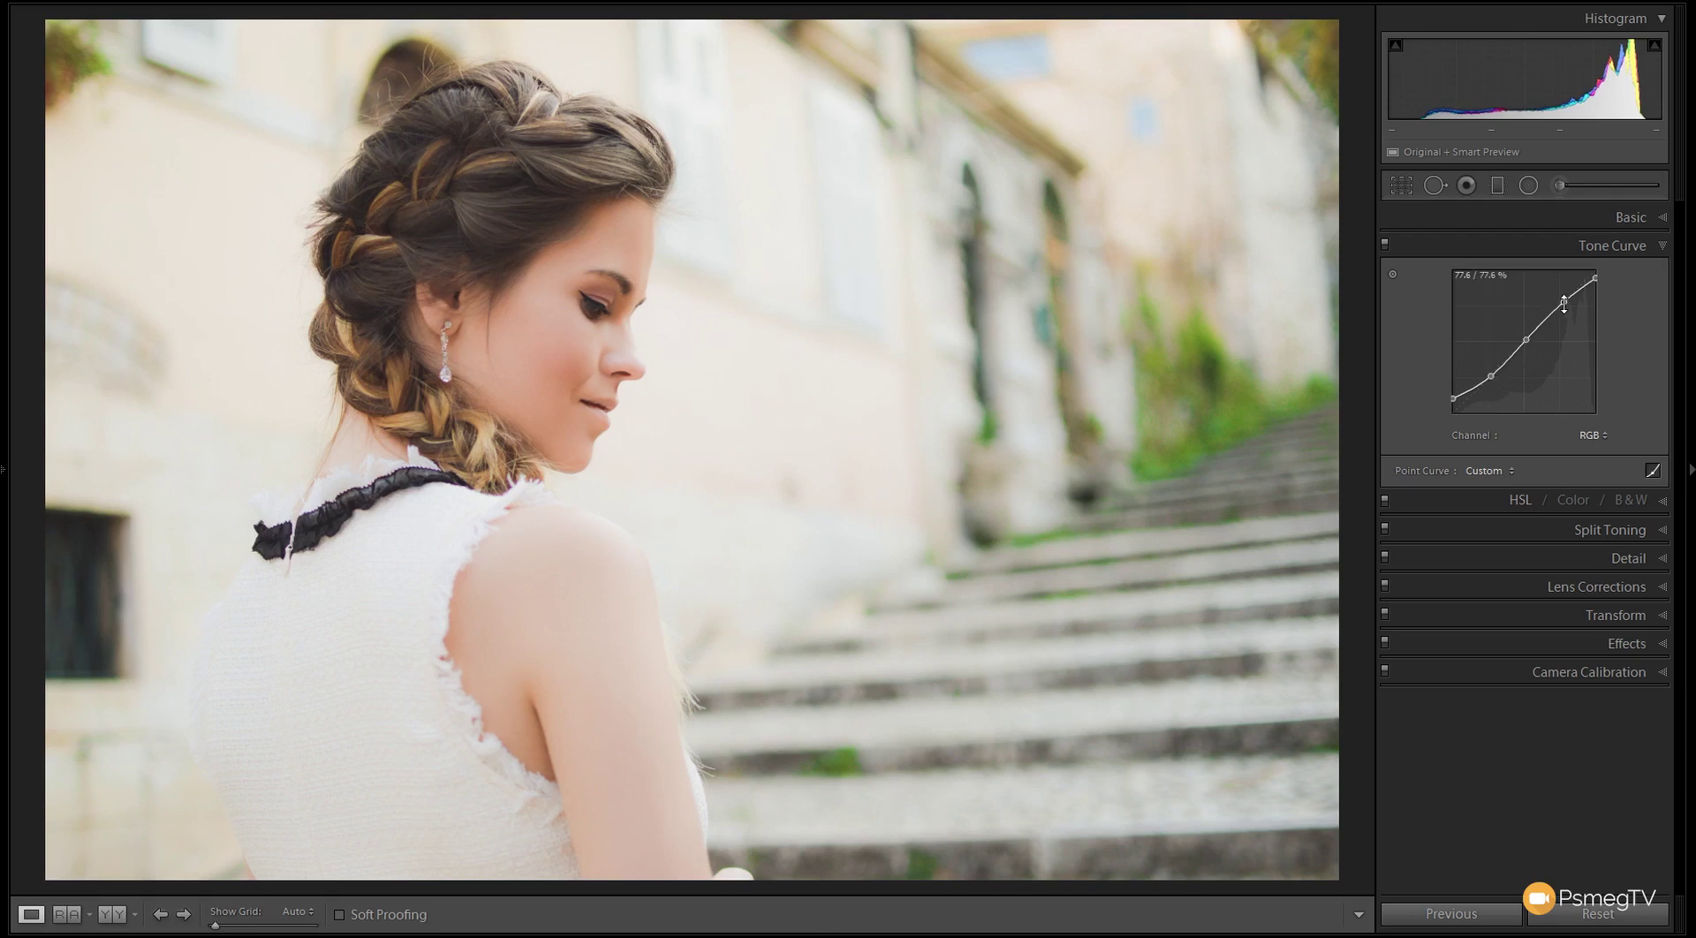
pyautogui.moveTo(1564, 302); pyautogui.dragTo(1563, 300)
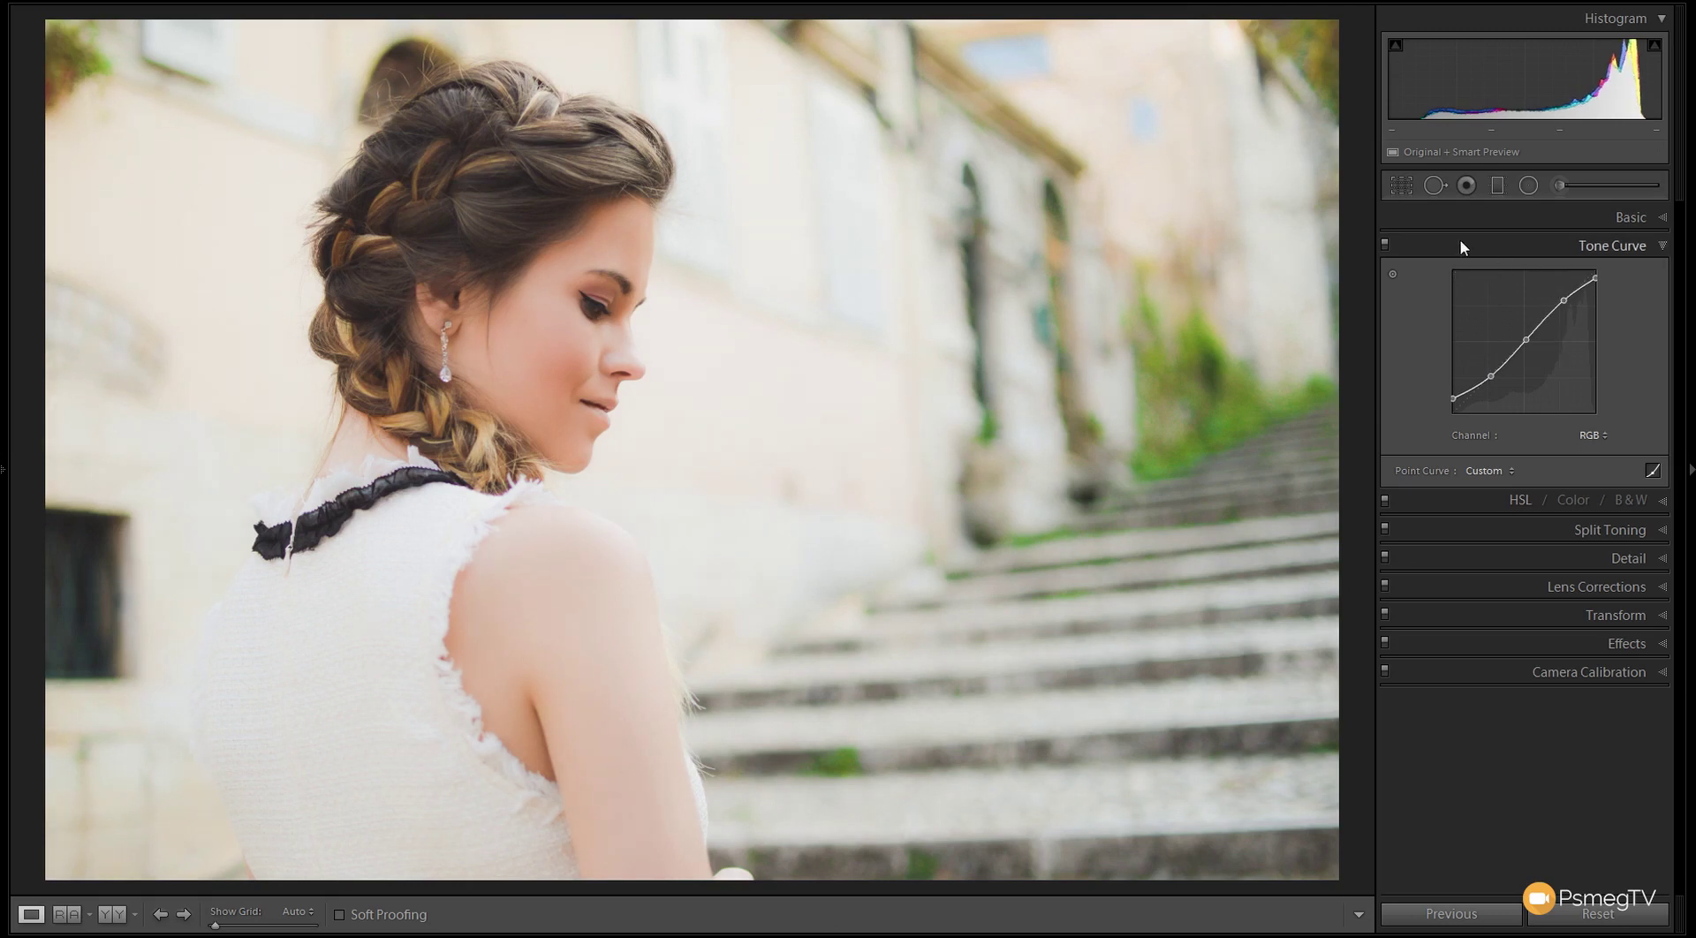
pyautogui.click(1386, 245)
pyautogui.click(1385, 245)
# - Warm the split-toning shadows to hue 36, leaving highlight saturation at 0
pyautogui.click(1385, 239)
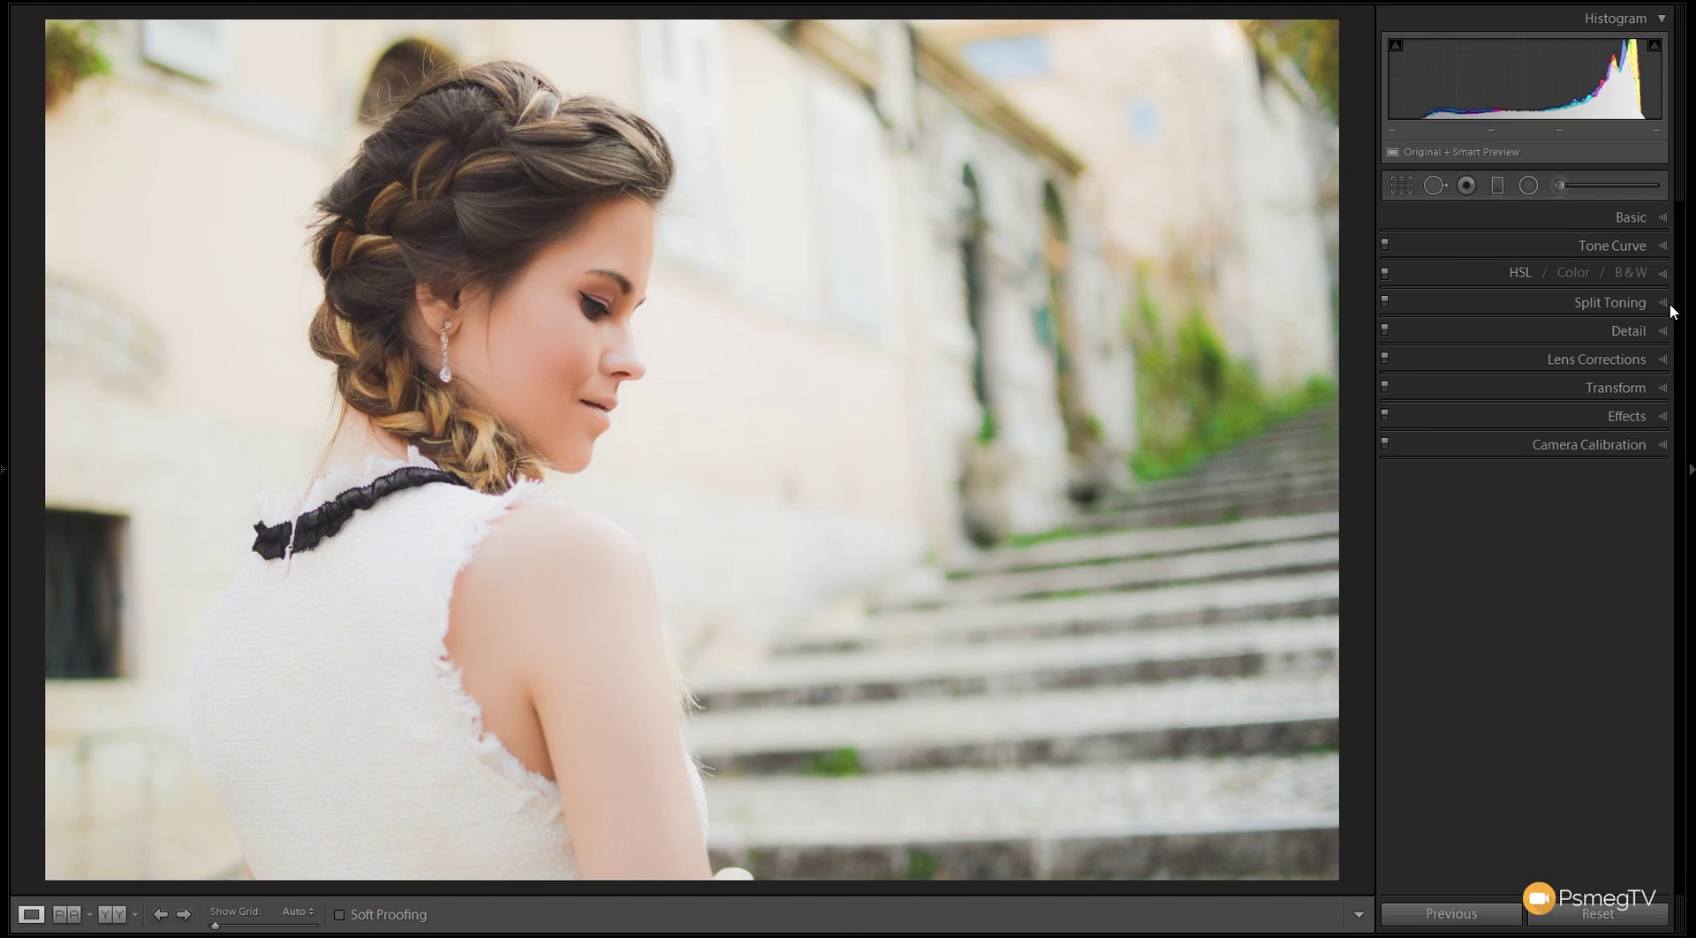
pyautogui.click(1663, 304)
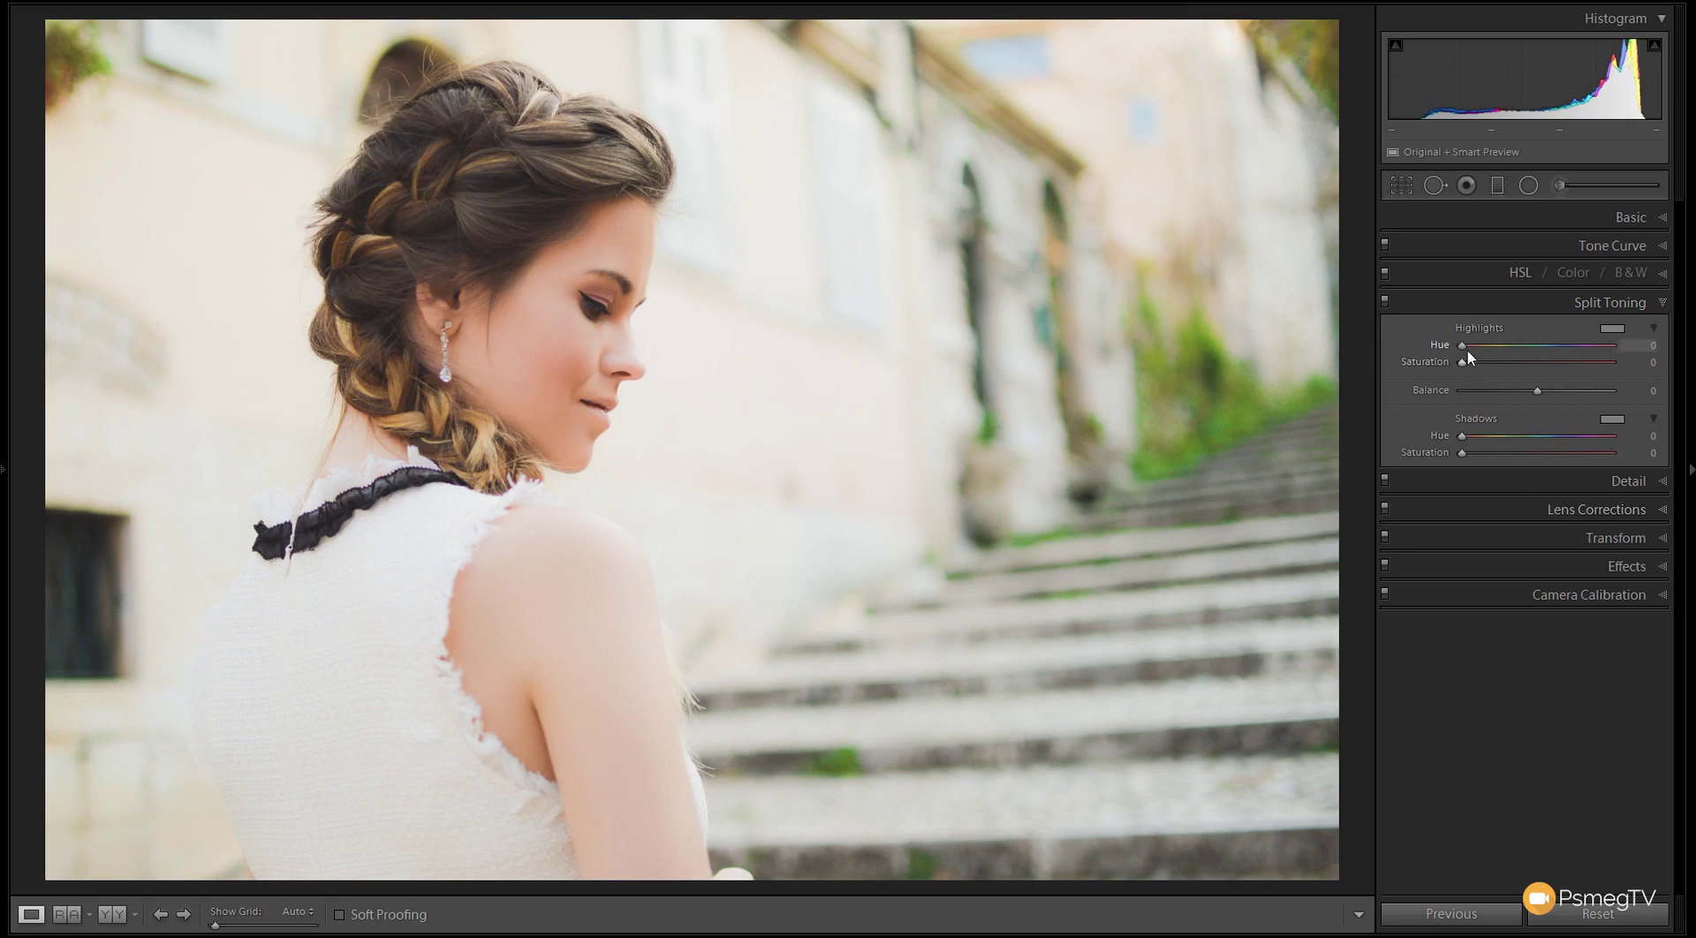
pyautogui.moveTo(1465, 350); pyautogui.dragTo(1507, 353)
pyautogui.moveTo(1462, 362); pyautogui.dragTo(1471, 362)
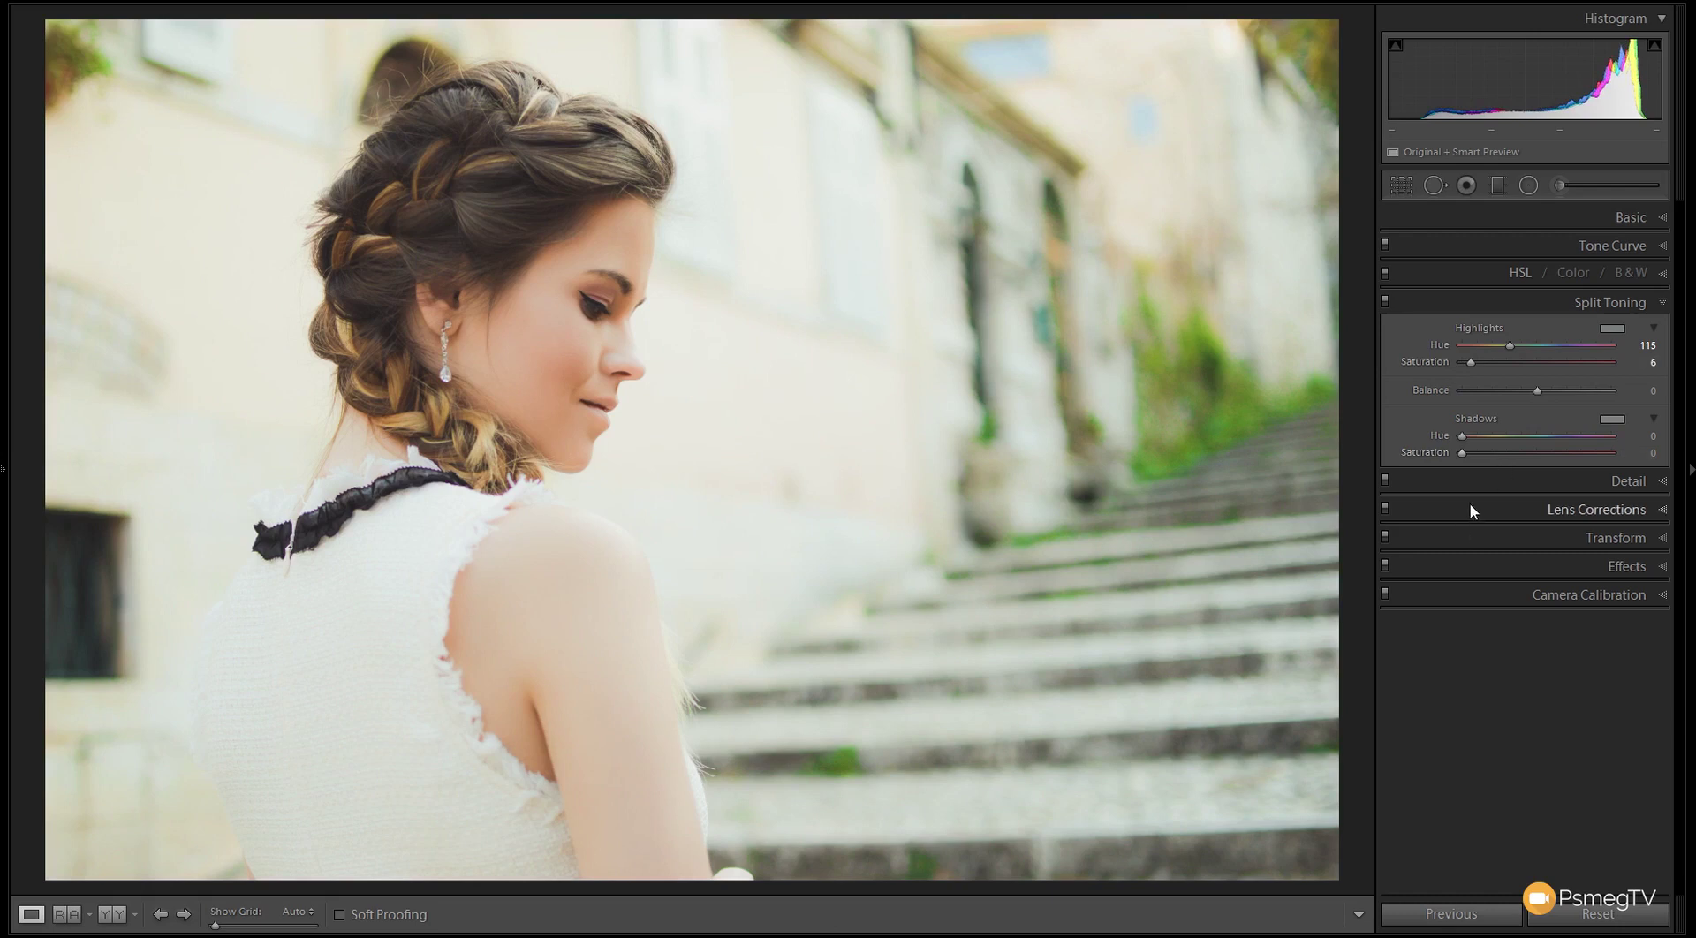
pyautogui.moveTo(1463, 436); pyautogui.dragTo(1482, 456)
pyautogui.moveTo(1470, 363); pyautogui.dragTo(1448, 369)
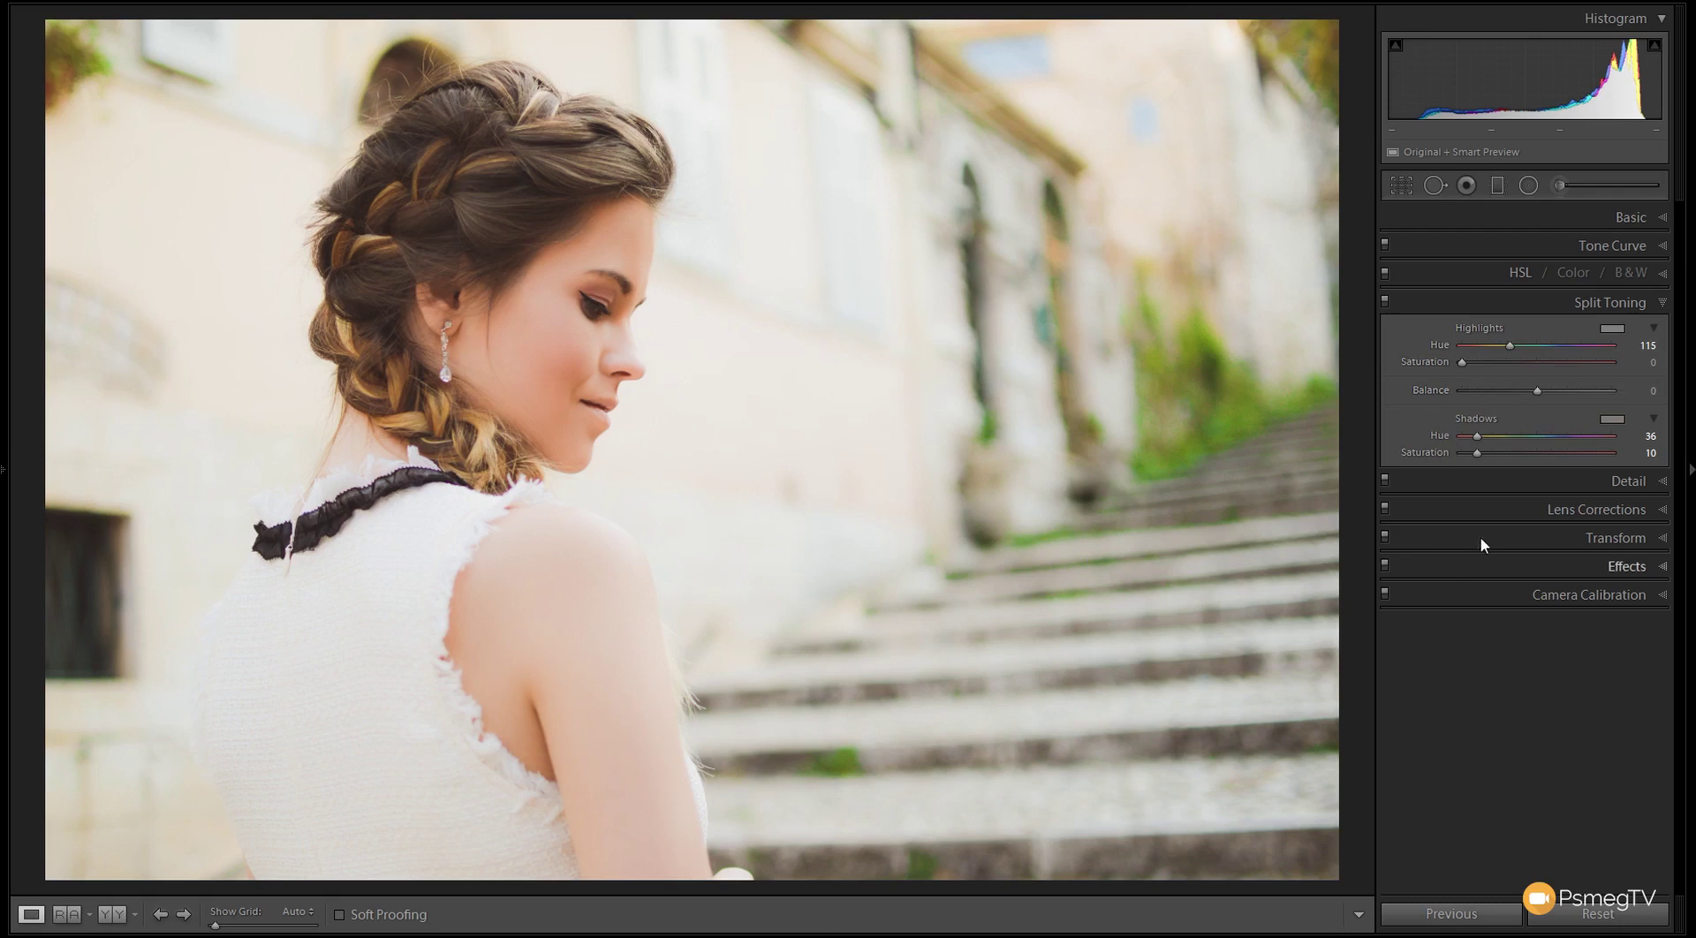
# - Raise shadow saturation to 14, comparing with split toning toggled off and on
pyautogui.click(1385, 302)
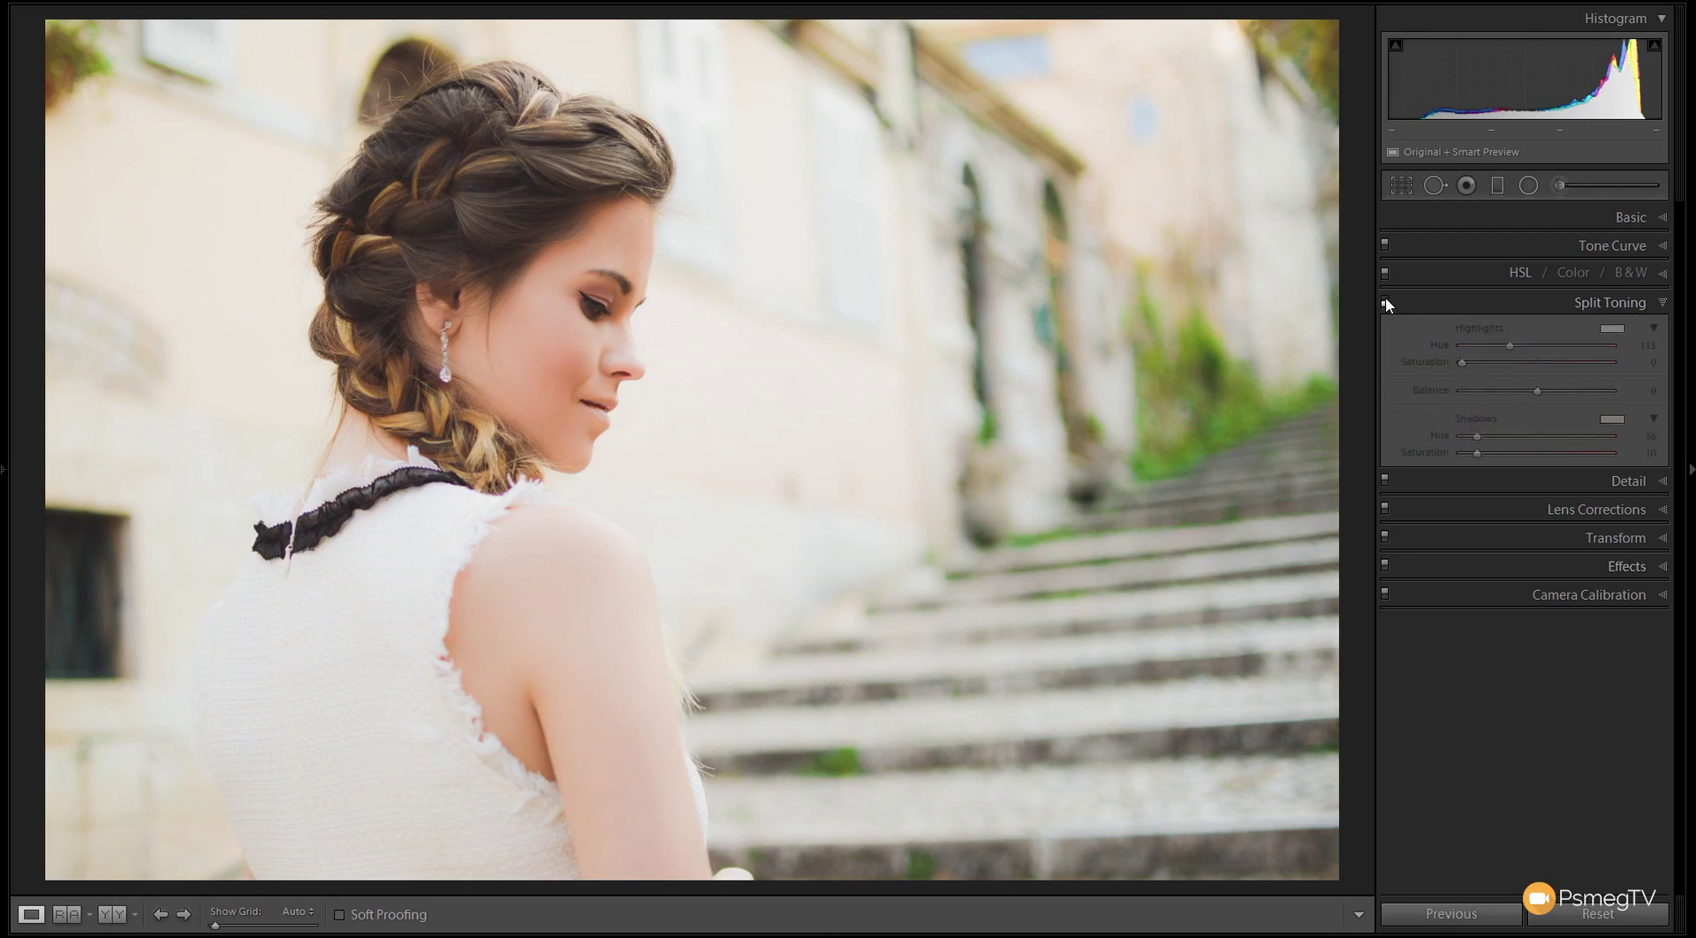
pyautogui.click(1385, 301)
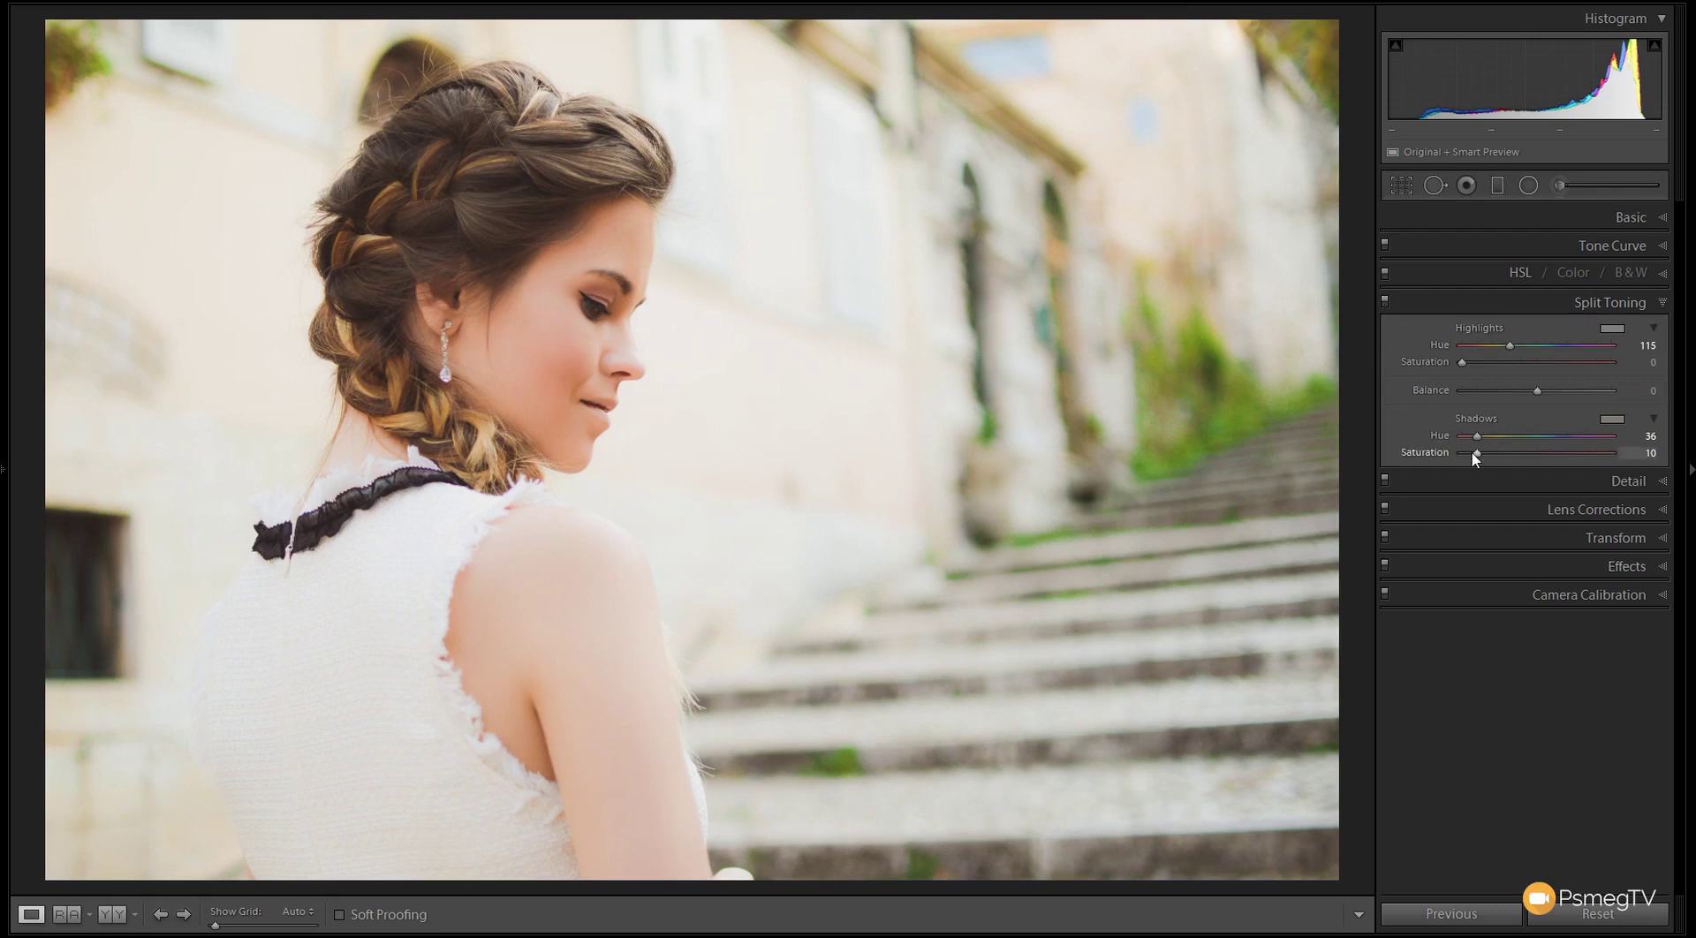
pyautogui.moveTo(1478, 460); pyautogui.dragTo(1484, 461)
pyautogui.click(1386, 304)
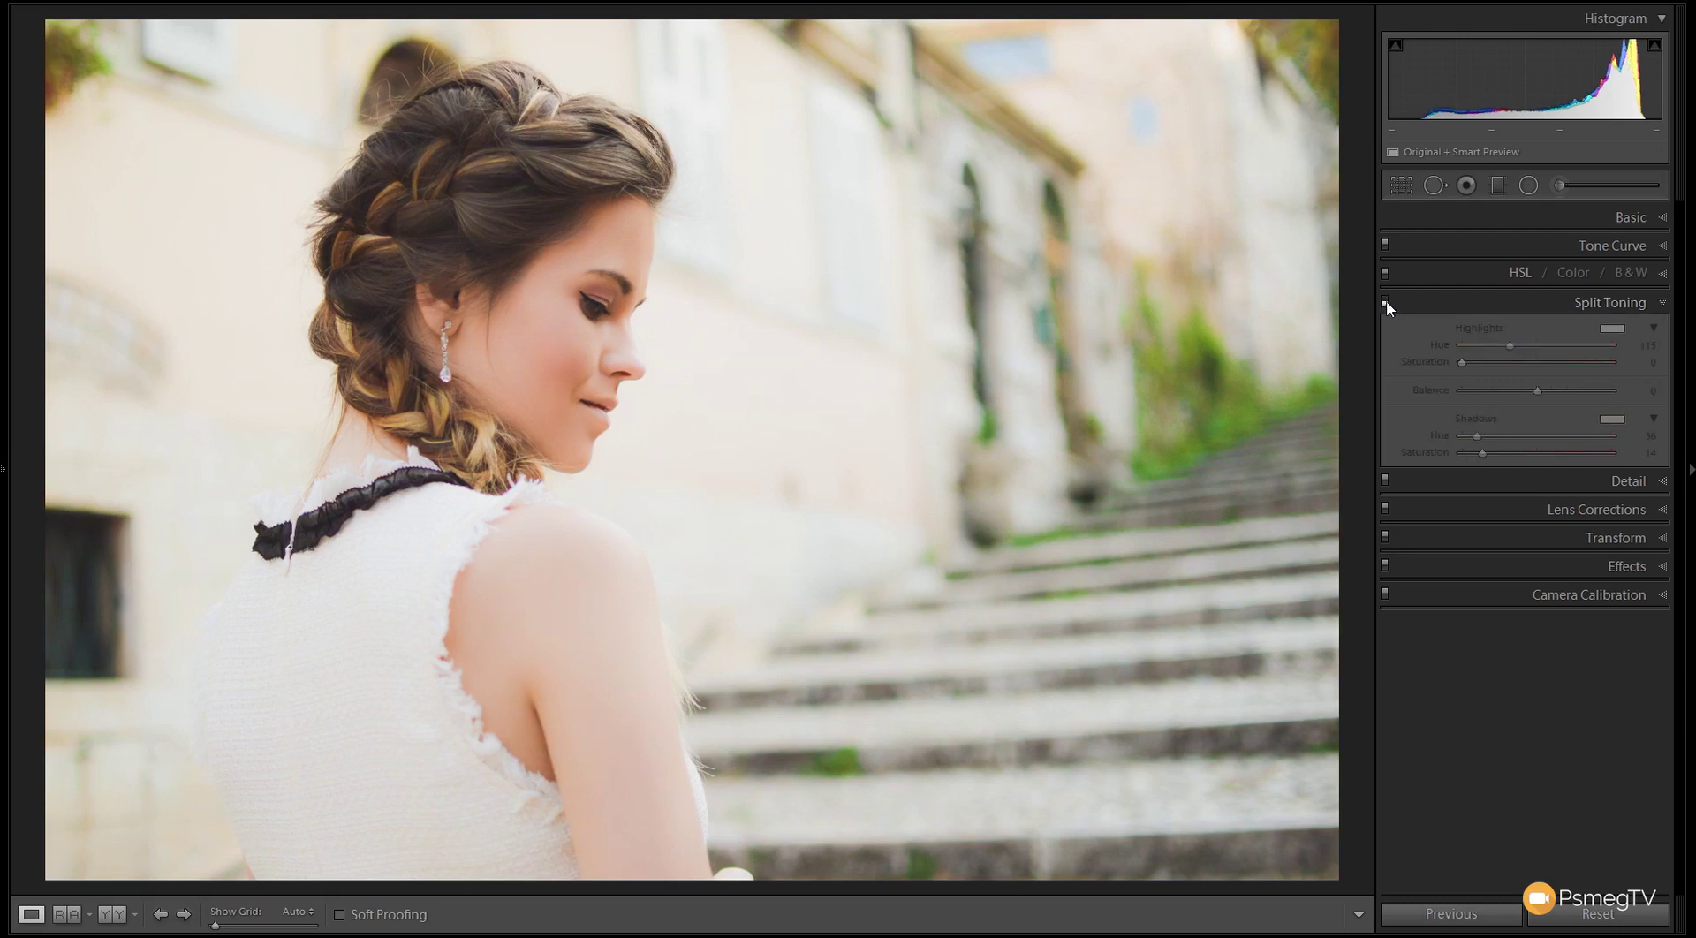
pyautogui.click(1385, 303)
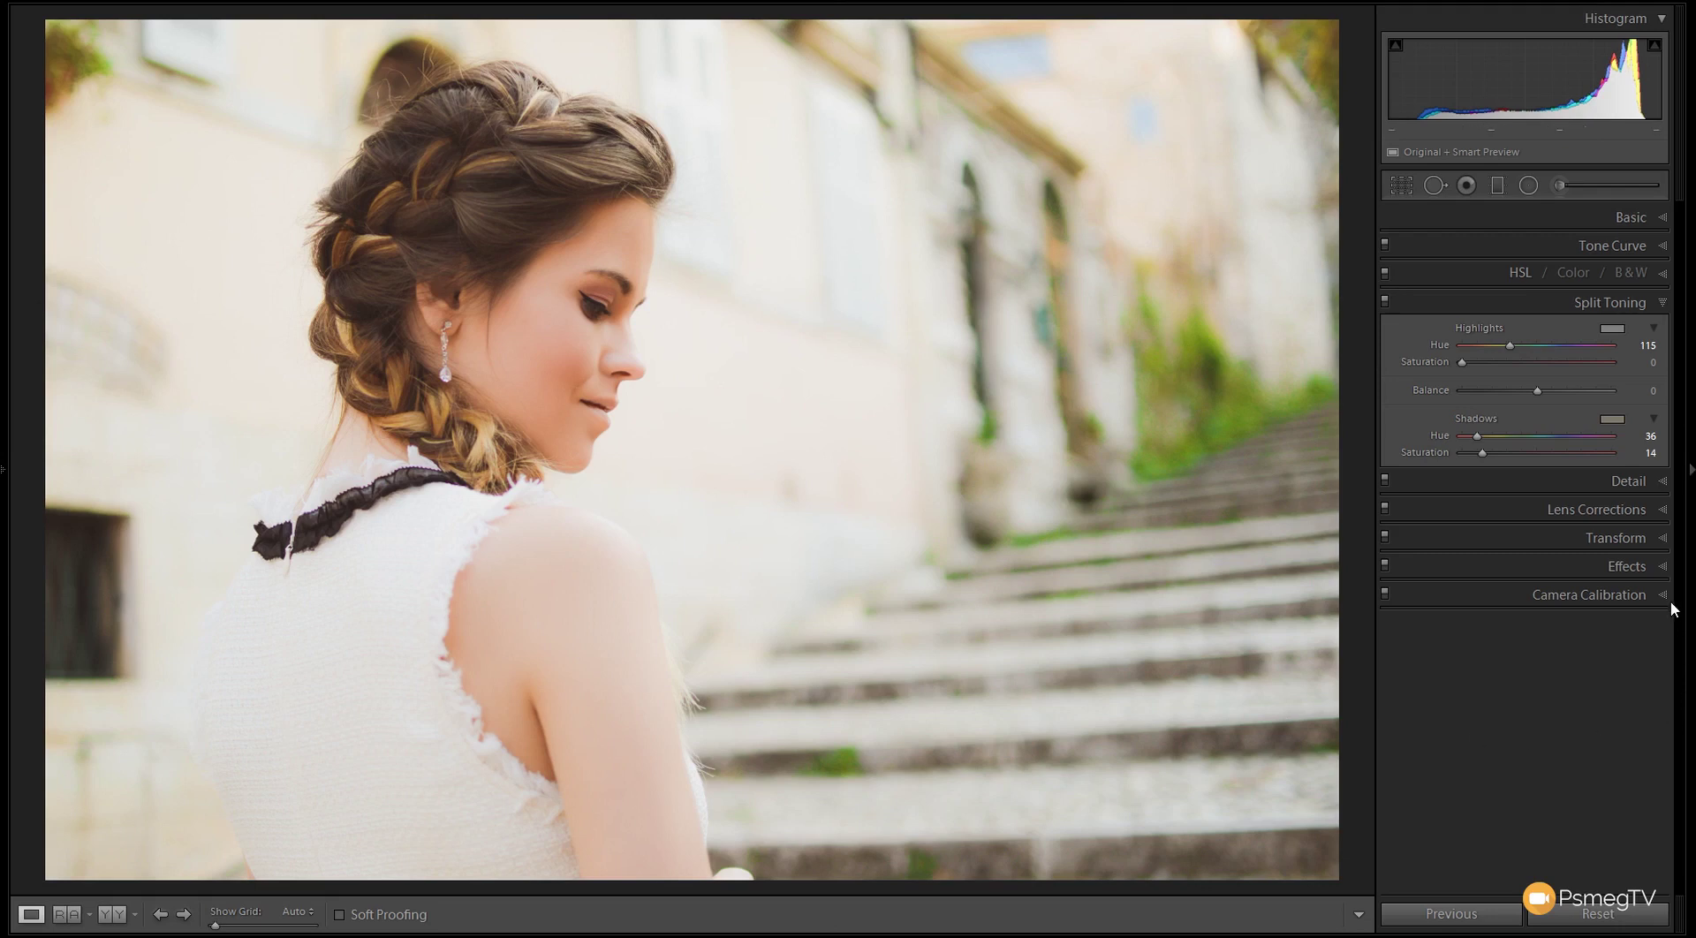
# - Add a post-crop vignette of Amount -31 and compare before and after
pyautogui.click(1663, 567)
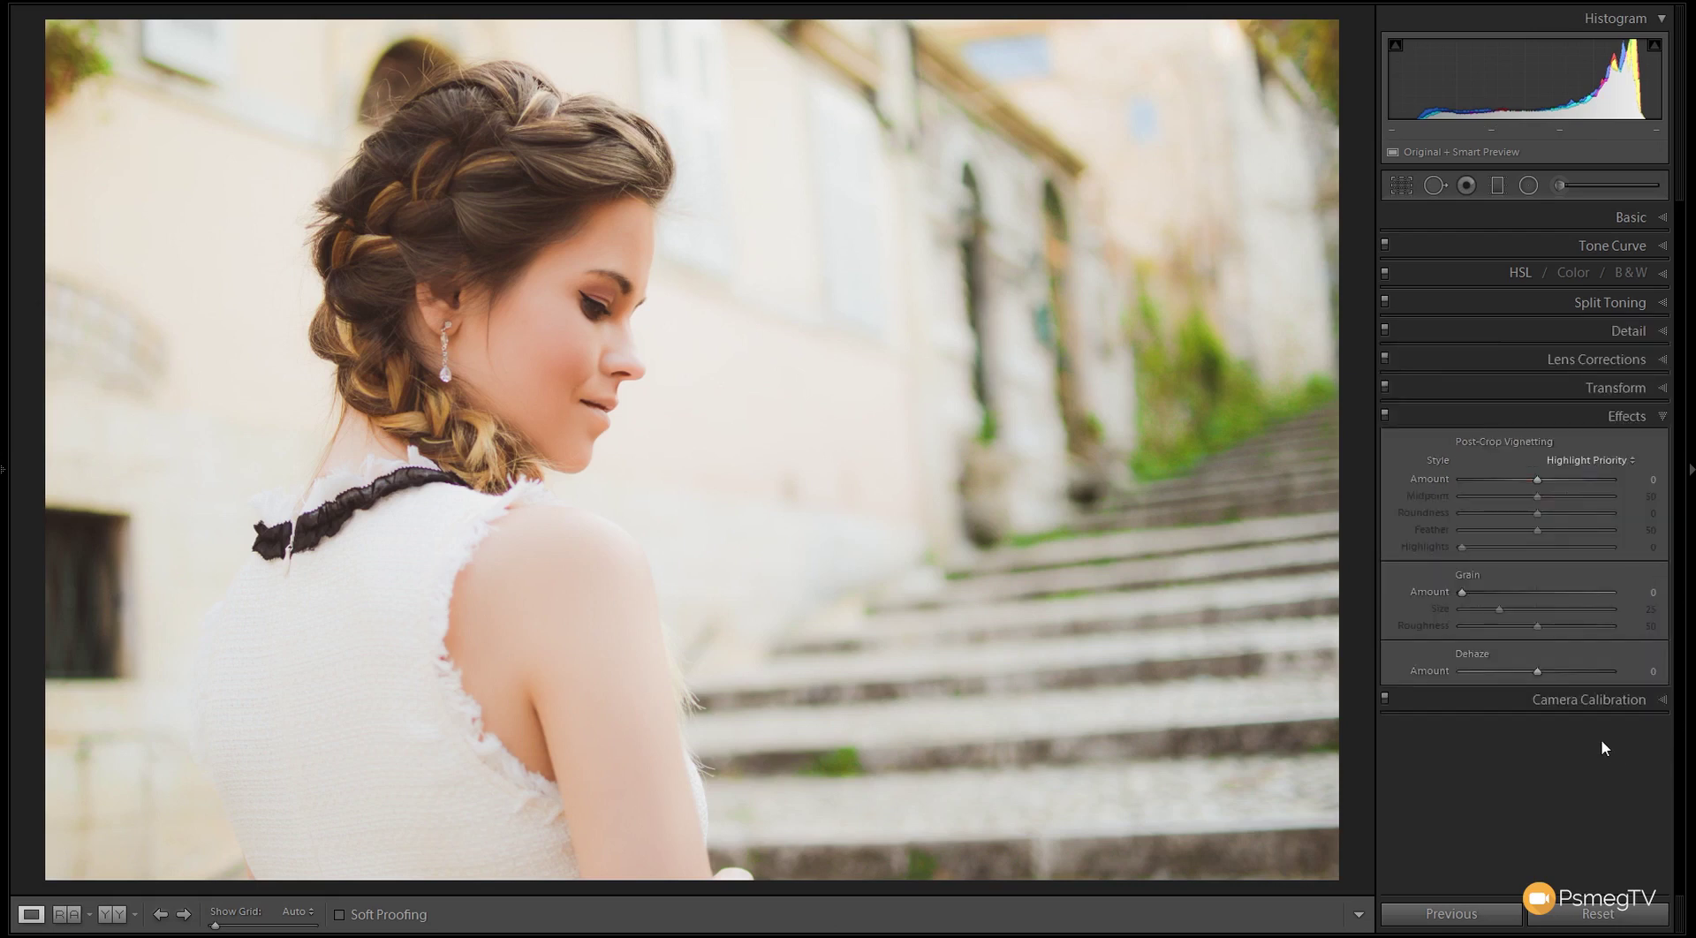
pyautogui.moveTo(1545, 482); pyautogui.dragTo(1515, 481)
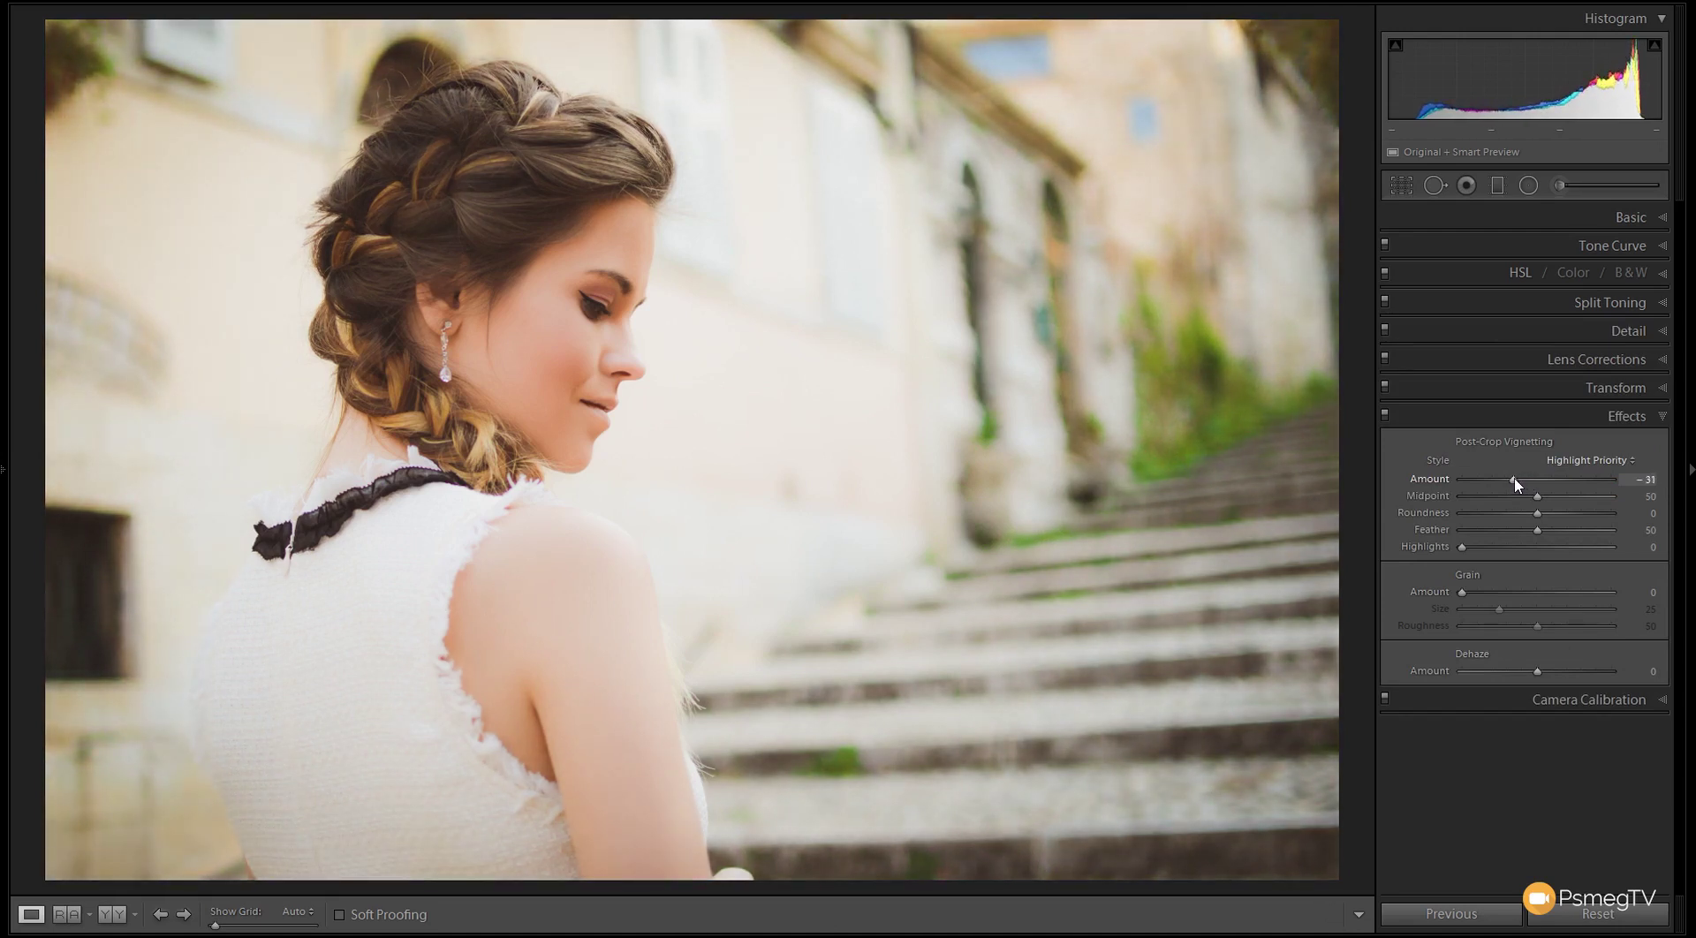
pyautogui.click(1385, 416)
pyautogui.click(1385, 415)
pyautogui.click(1660, 420)
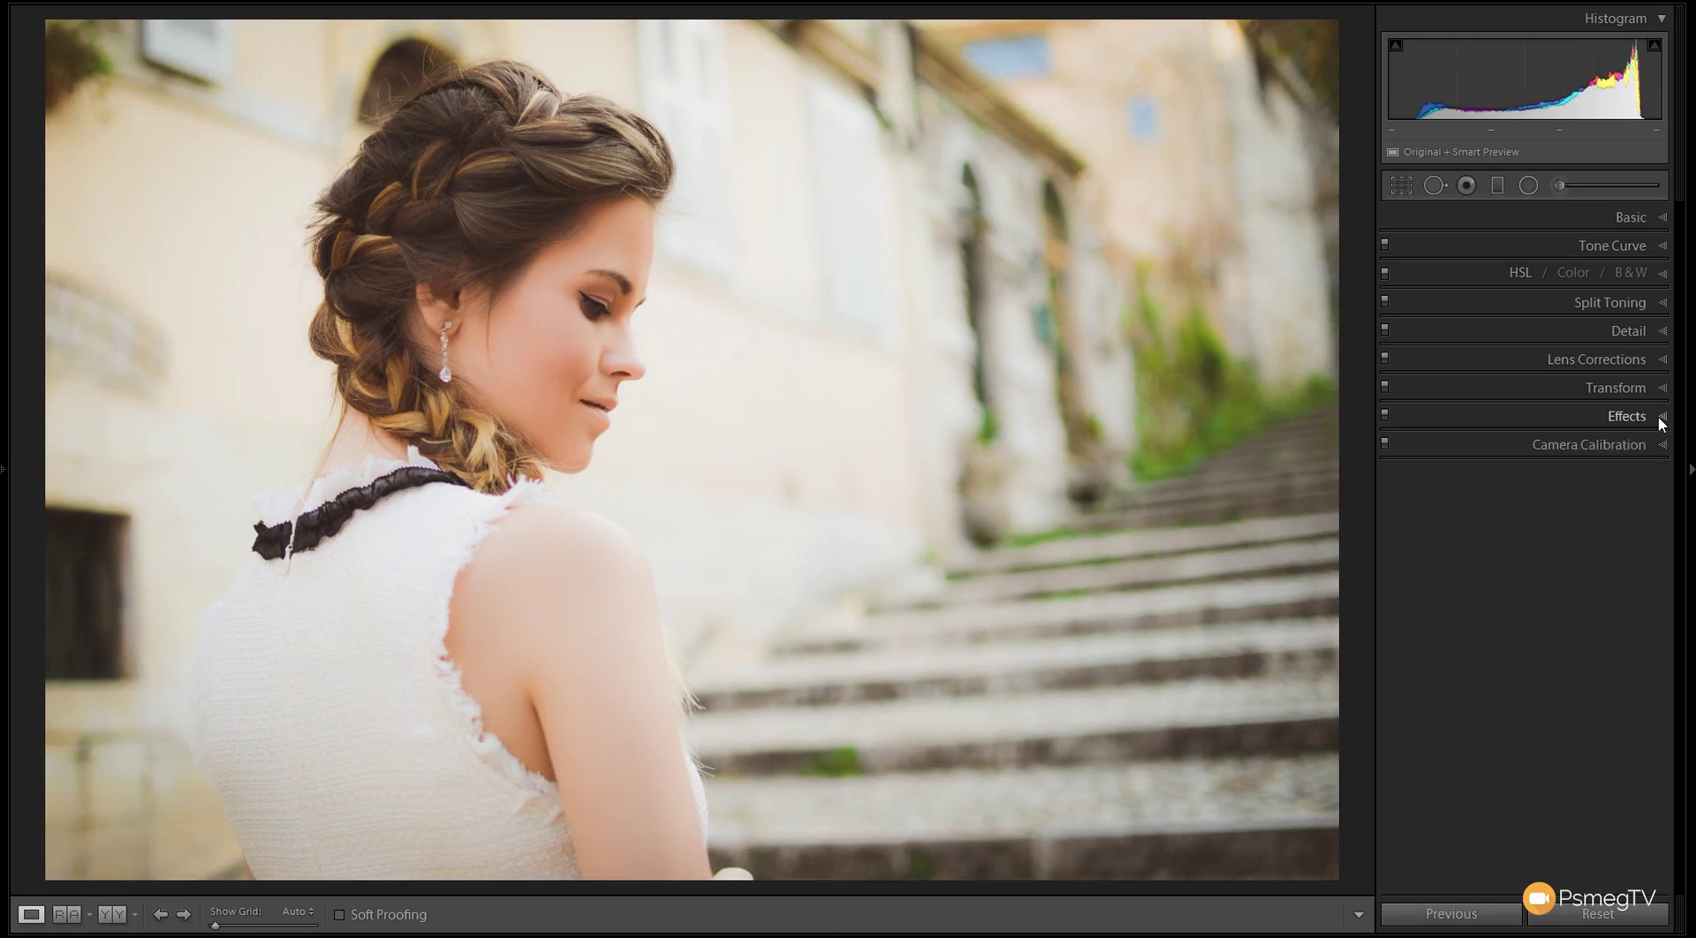
pyautogui.press('\\')
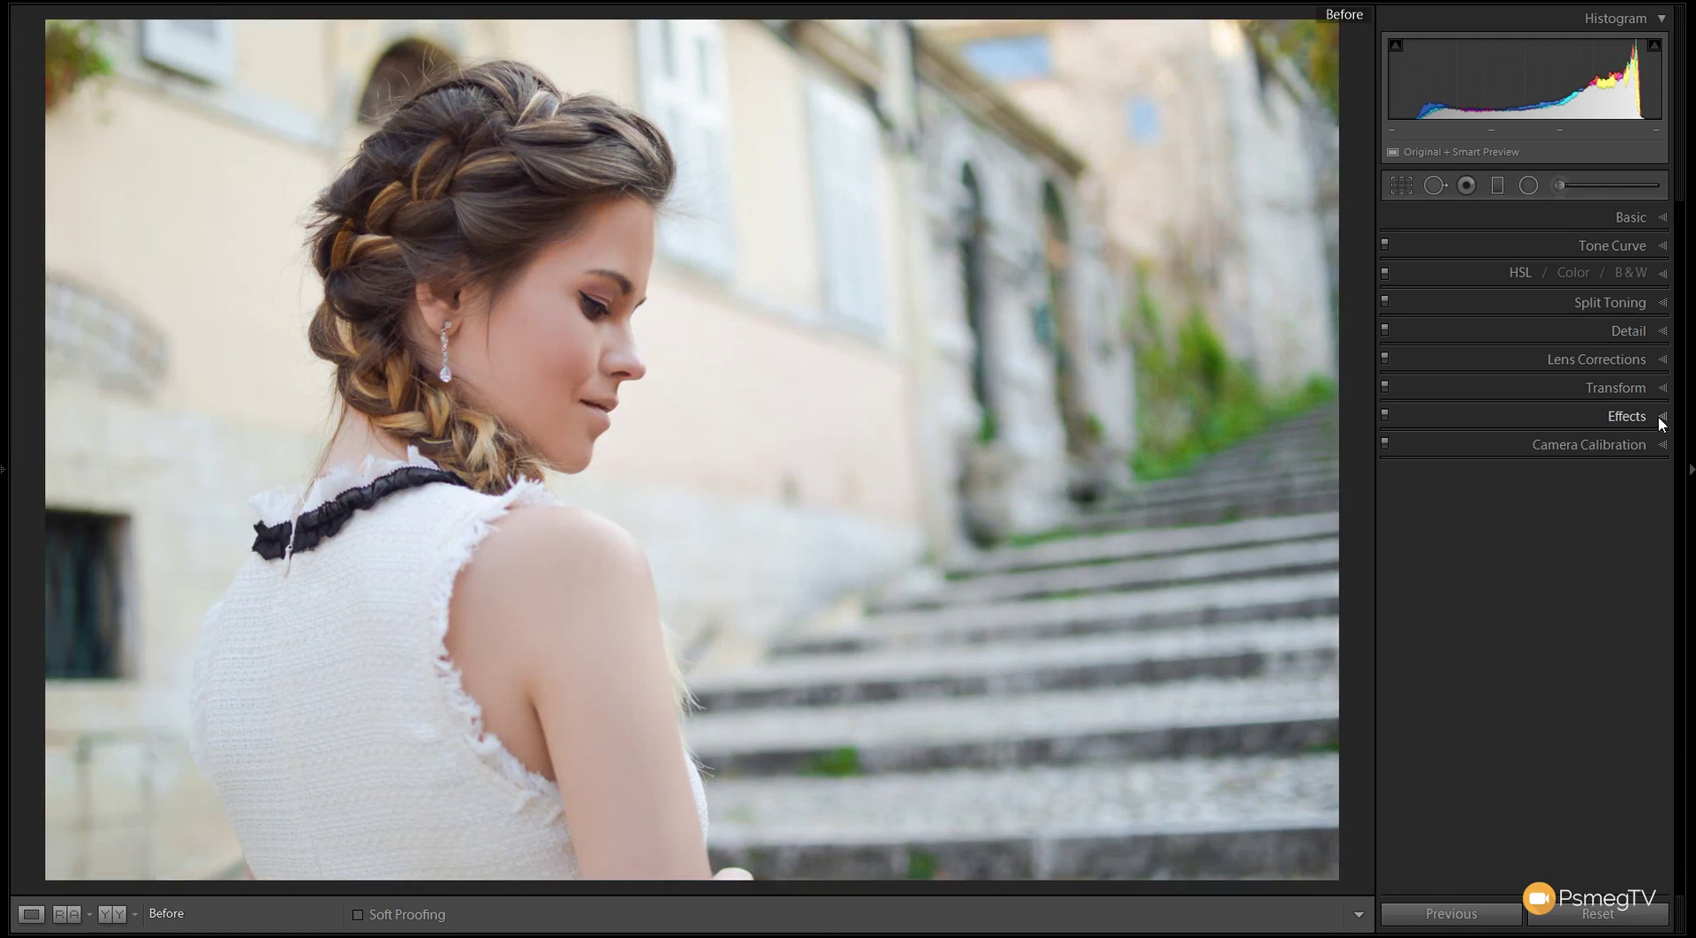
pyautogui.press('\\')
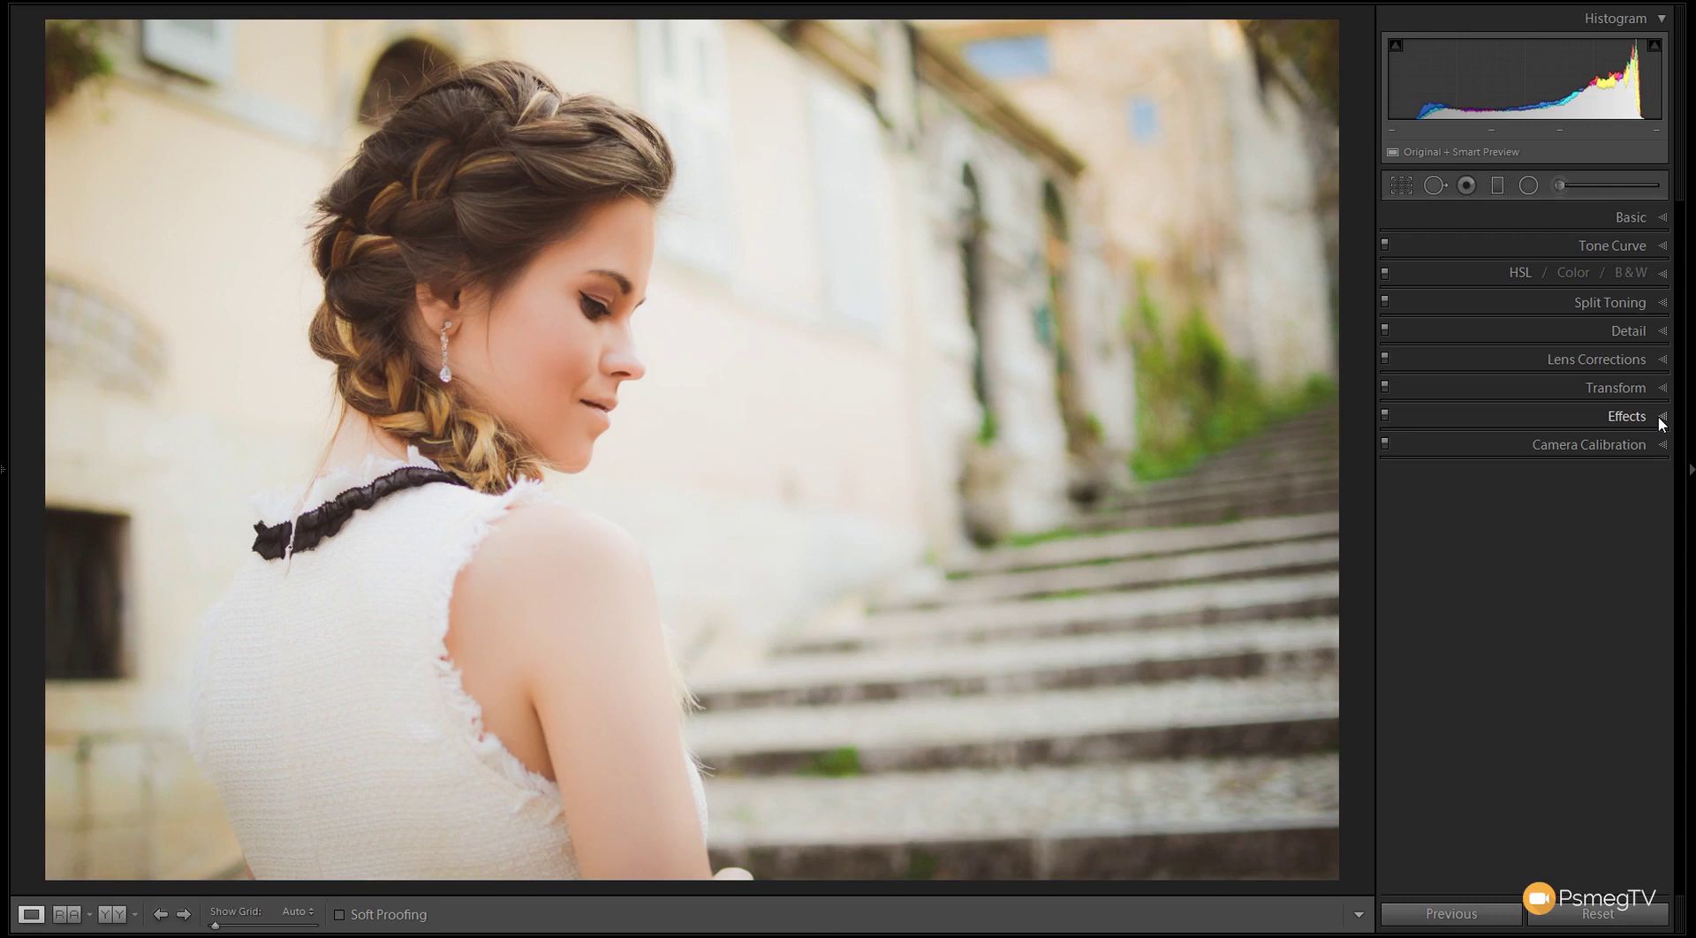
pyautogui.click(1660, 419)
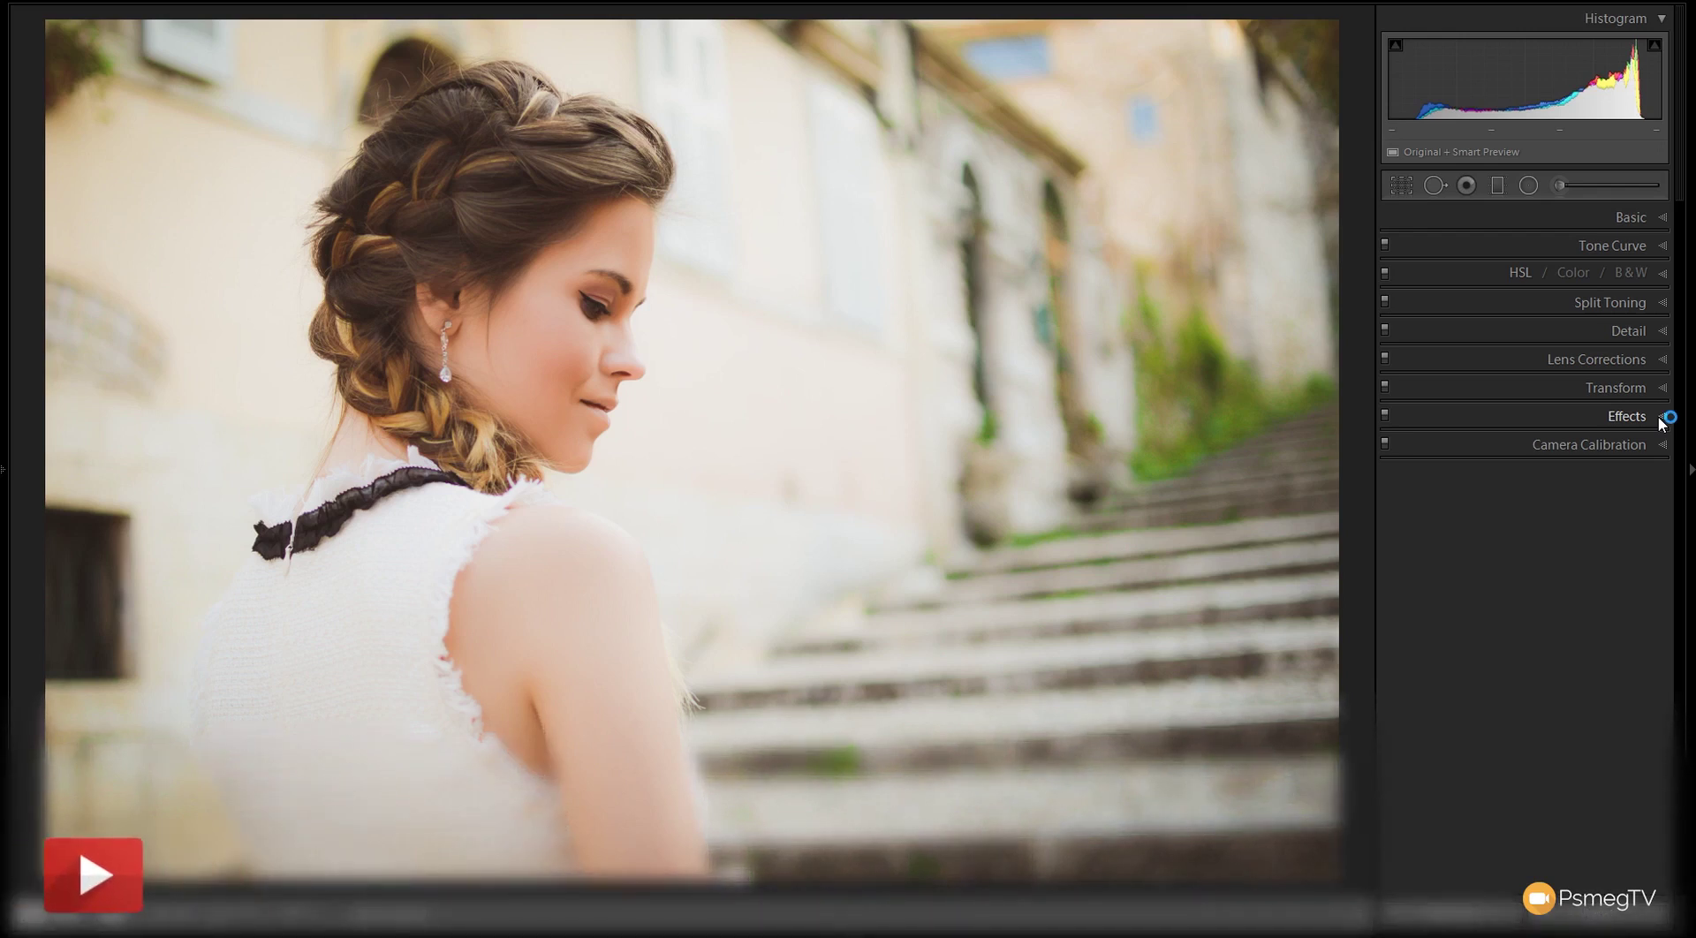
# - Drop Yellow and Green saturation to -34, reset Aqua to 0, and compare the result
pyautogui.click(1663, 274)
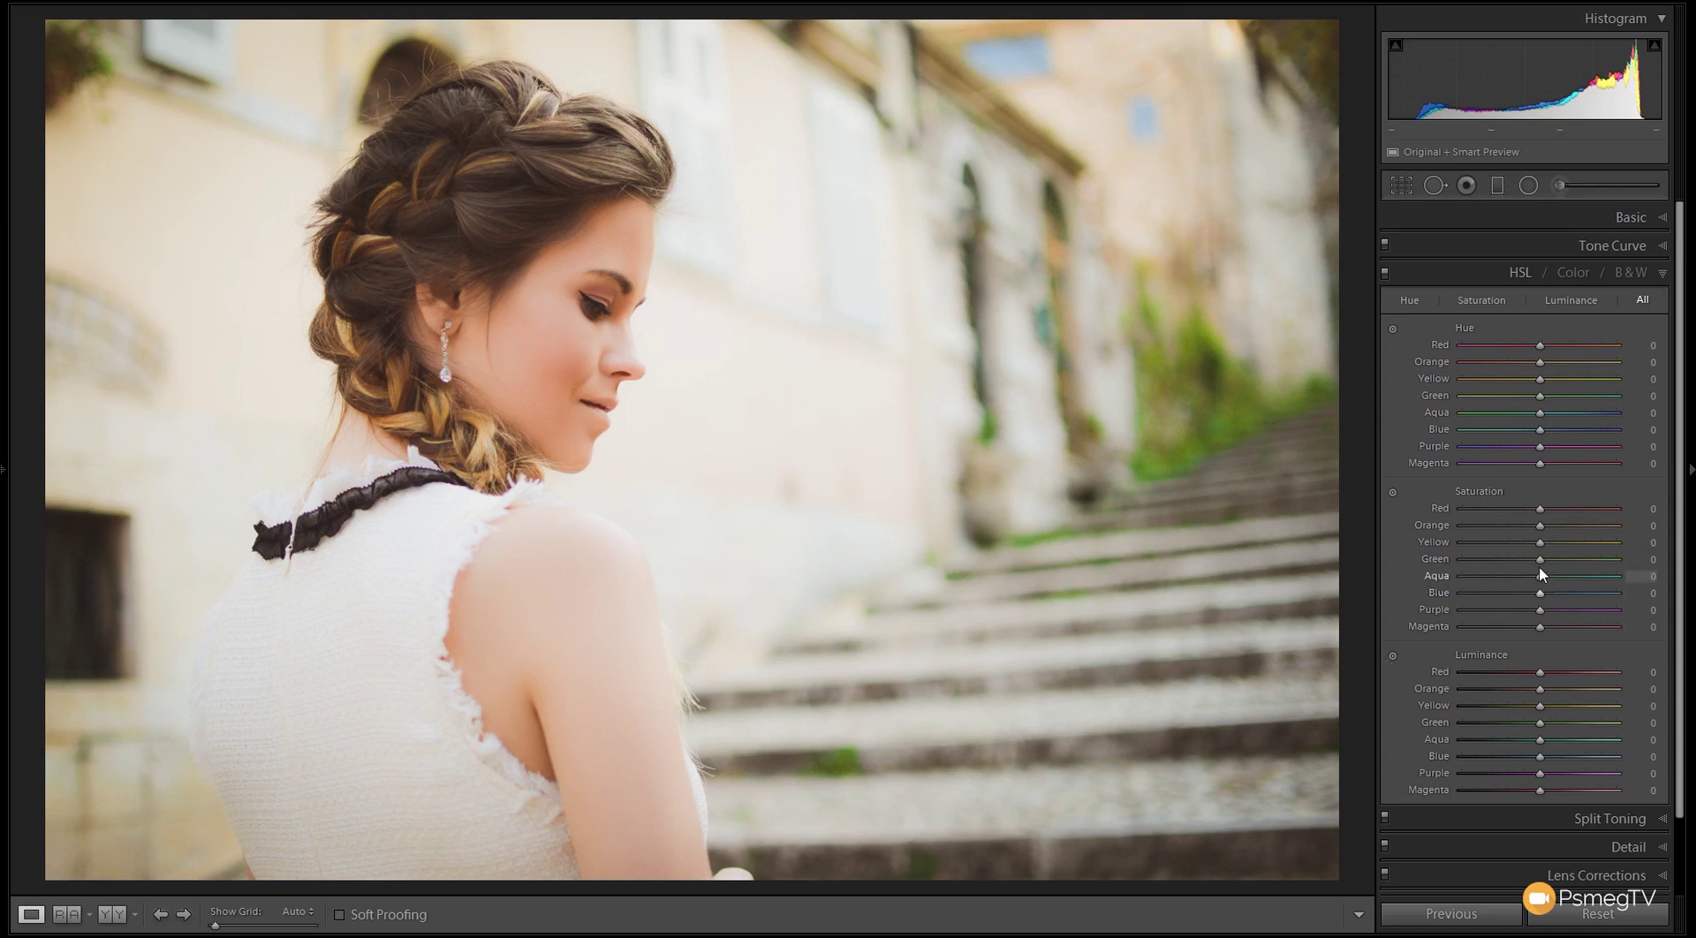
pyautogui.moveTo(1540, 558)
pyautogui.mouseDown()
pyautogui.moveTo(1513, 560)
pyautogui.moveTo(1530, 576)
pyautogui.moveTo(1514, 578)
pyautogui.moveTo(1528, 543)
pyautogui.moveTo(1514, 543)
pyautogui.mouseUp()
pyautogui.doubleClick(1514, 576)
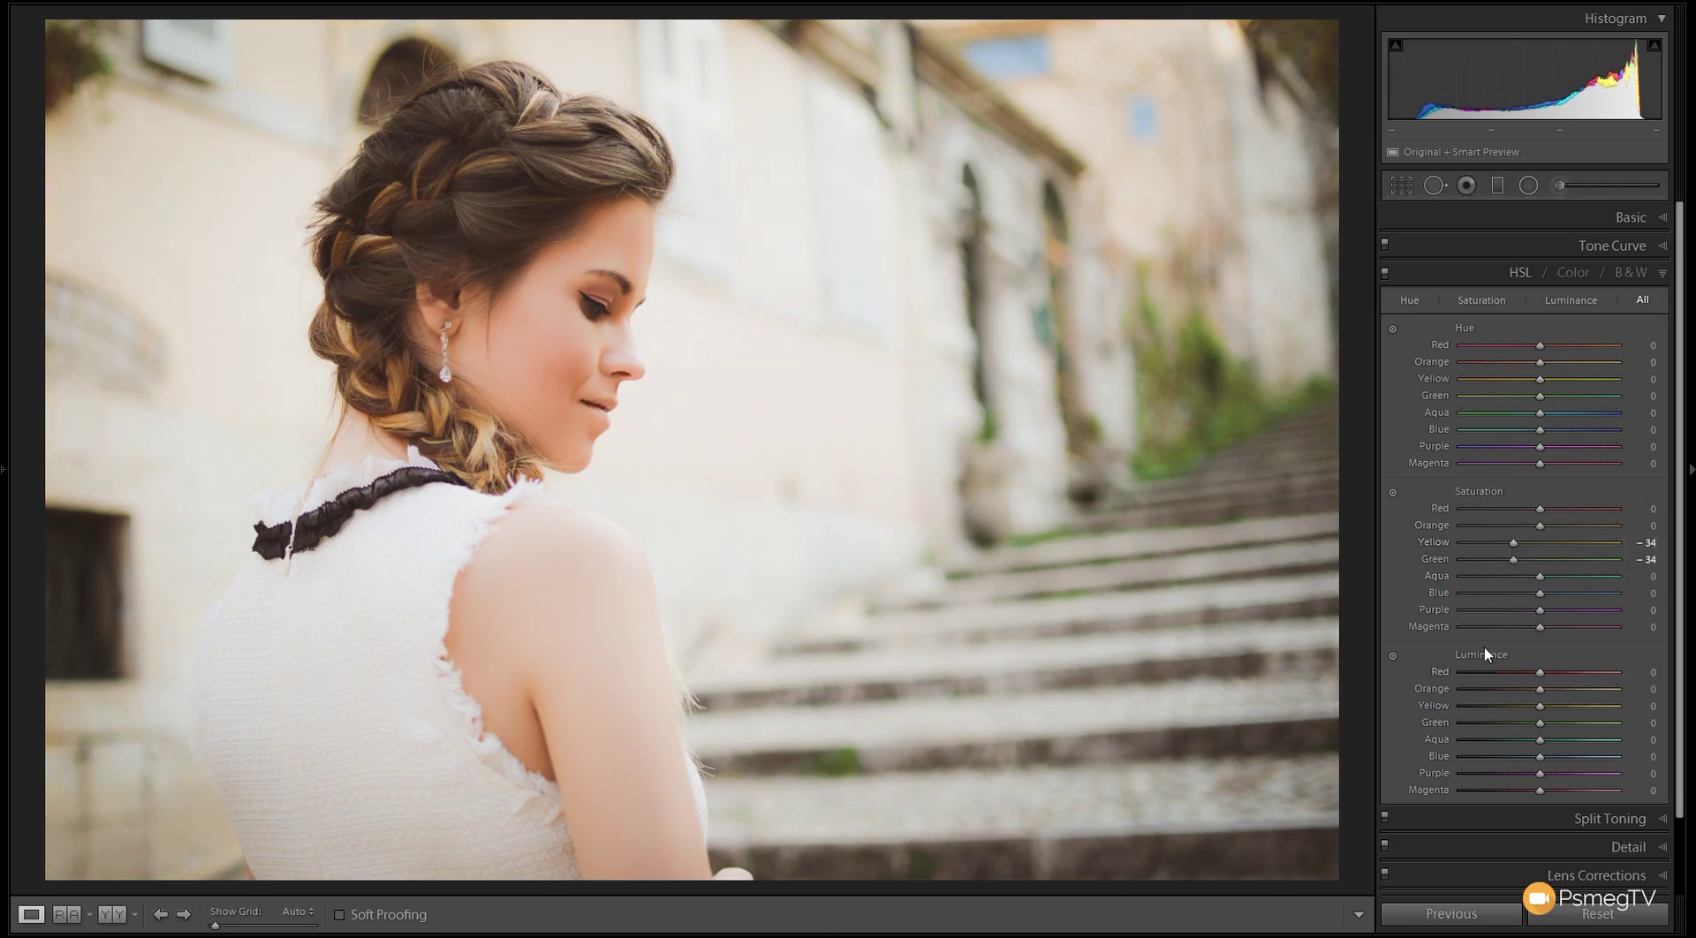
pyautogui.click(1386, 273)
pyautogui.click(1386, 274)
pyautogui.press('\\')
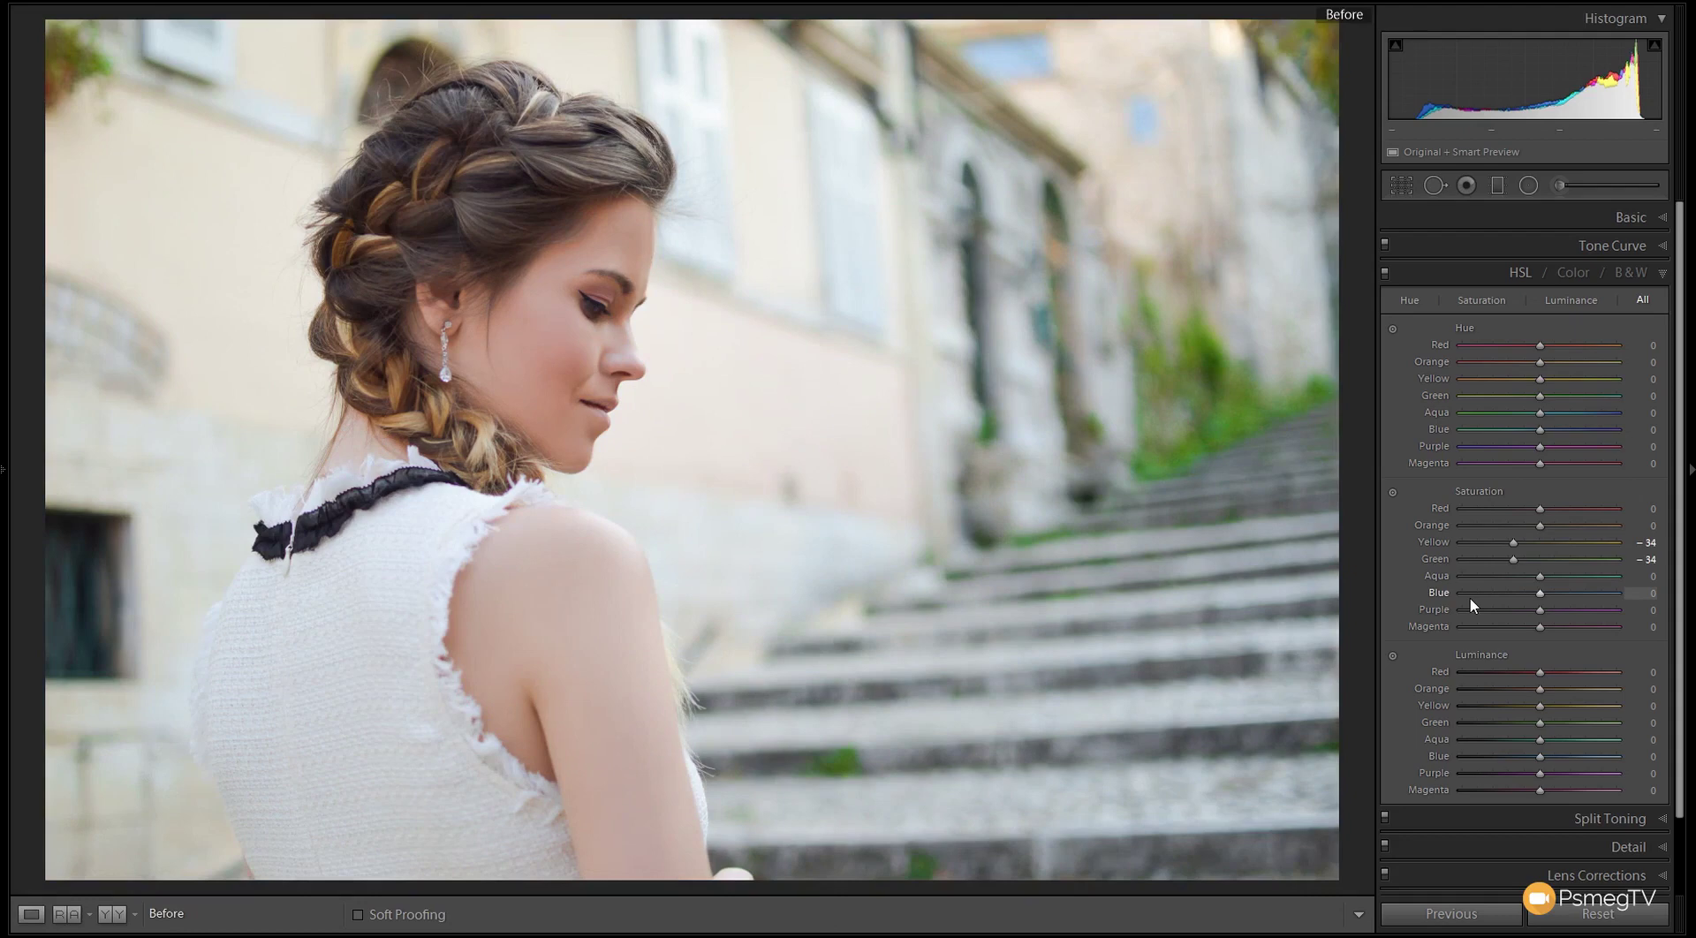
pyautogui.press('\\')
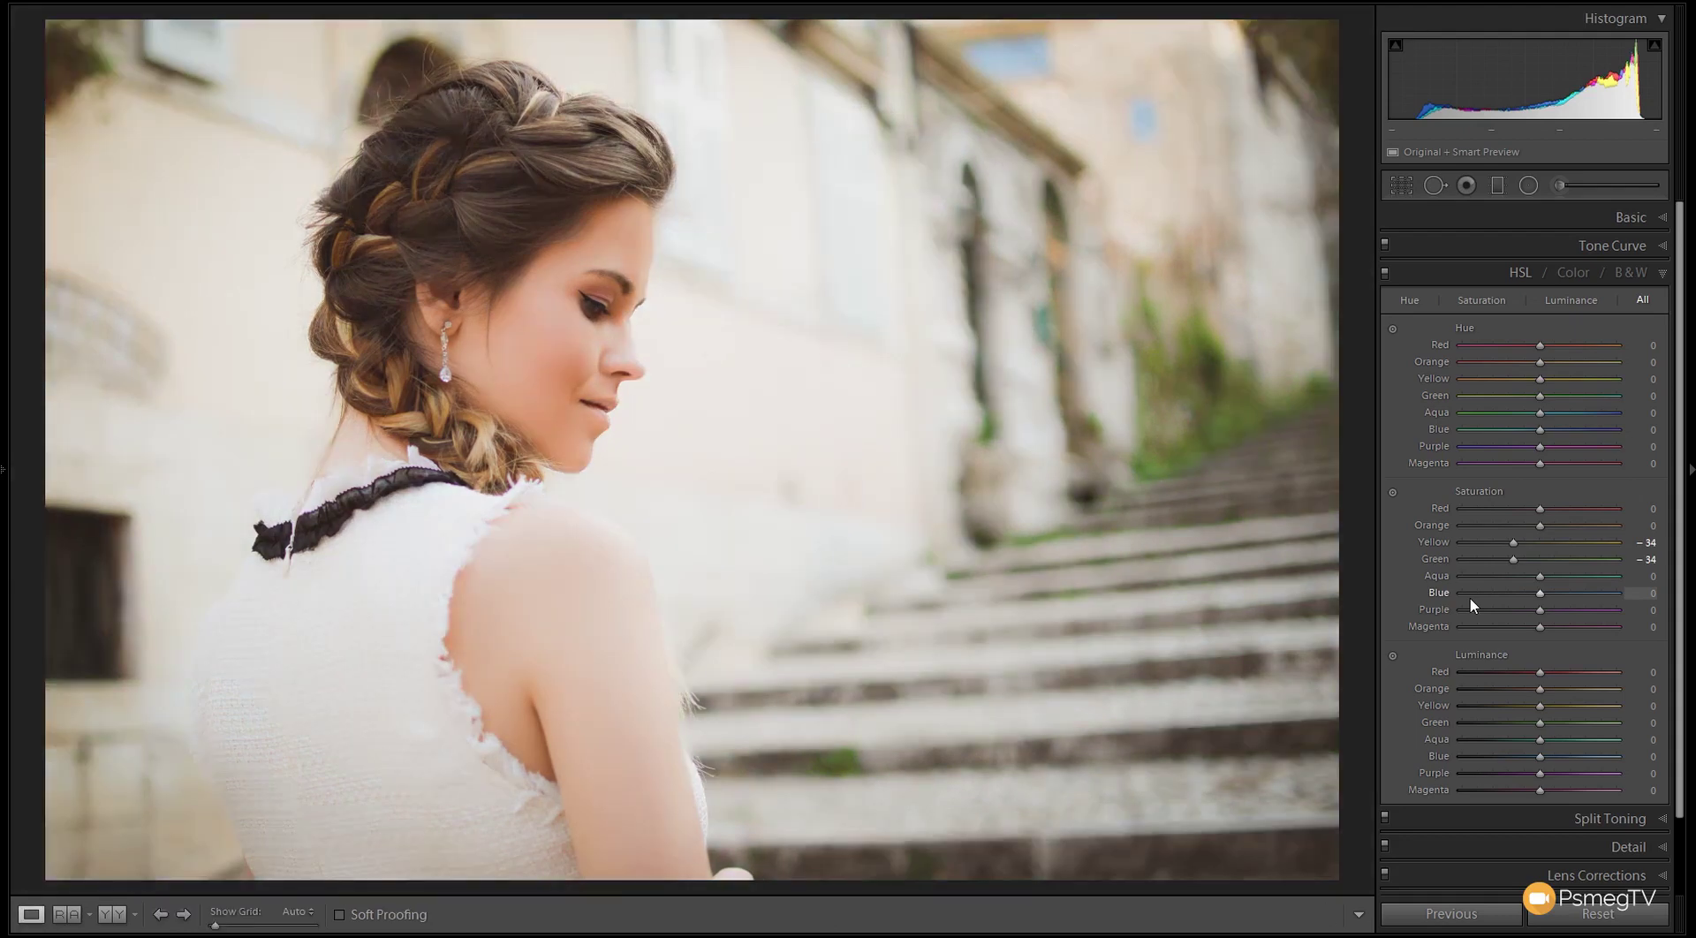